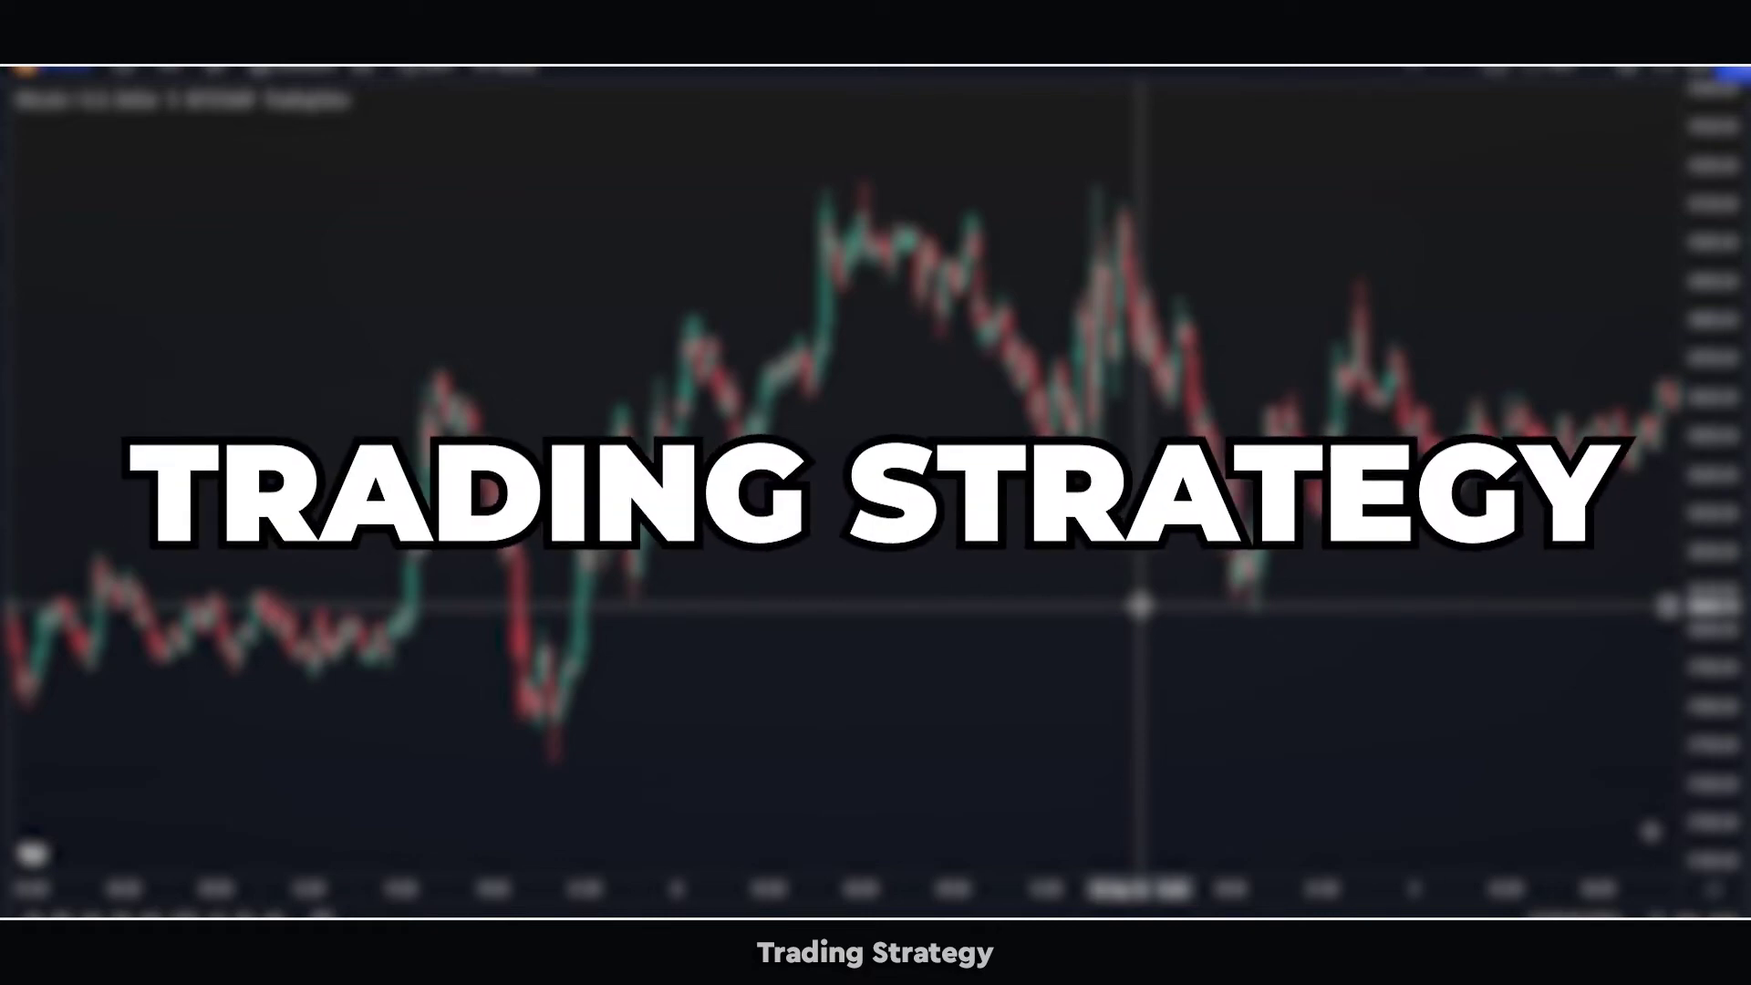
Step: Switch the BTCUSD chart to the 1-day (D) interval
drag(1095, 578, 956, 510)
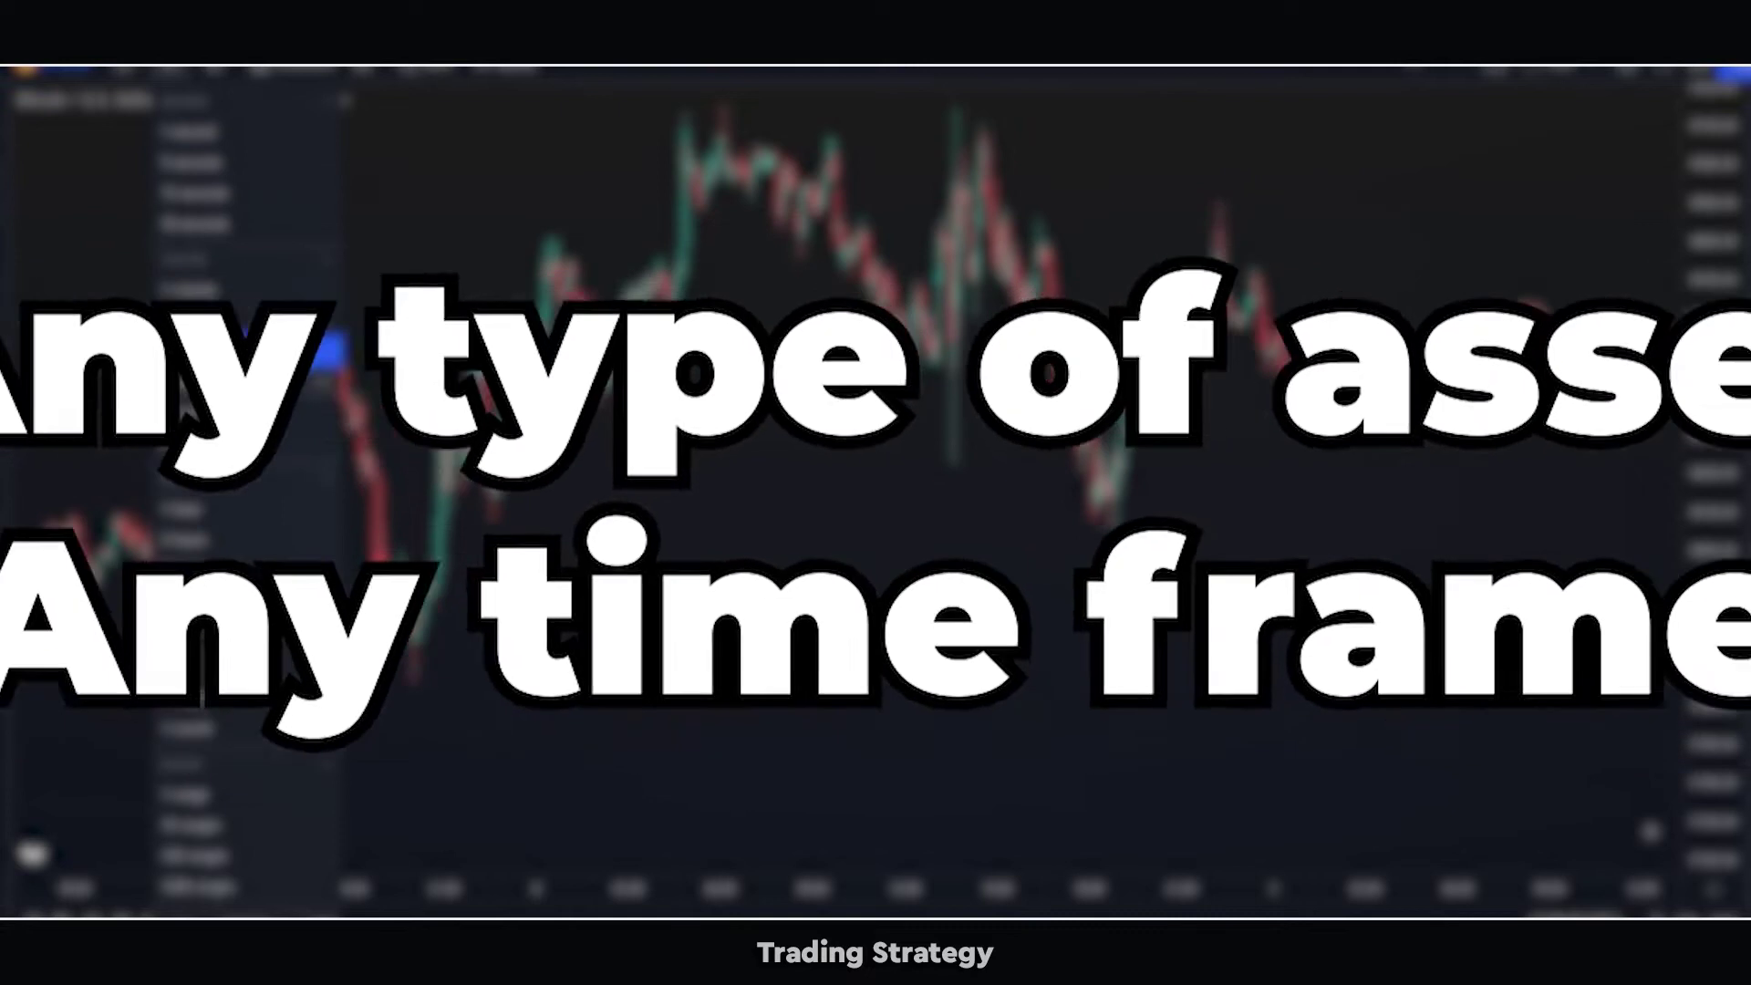
click(211, 666)
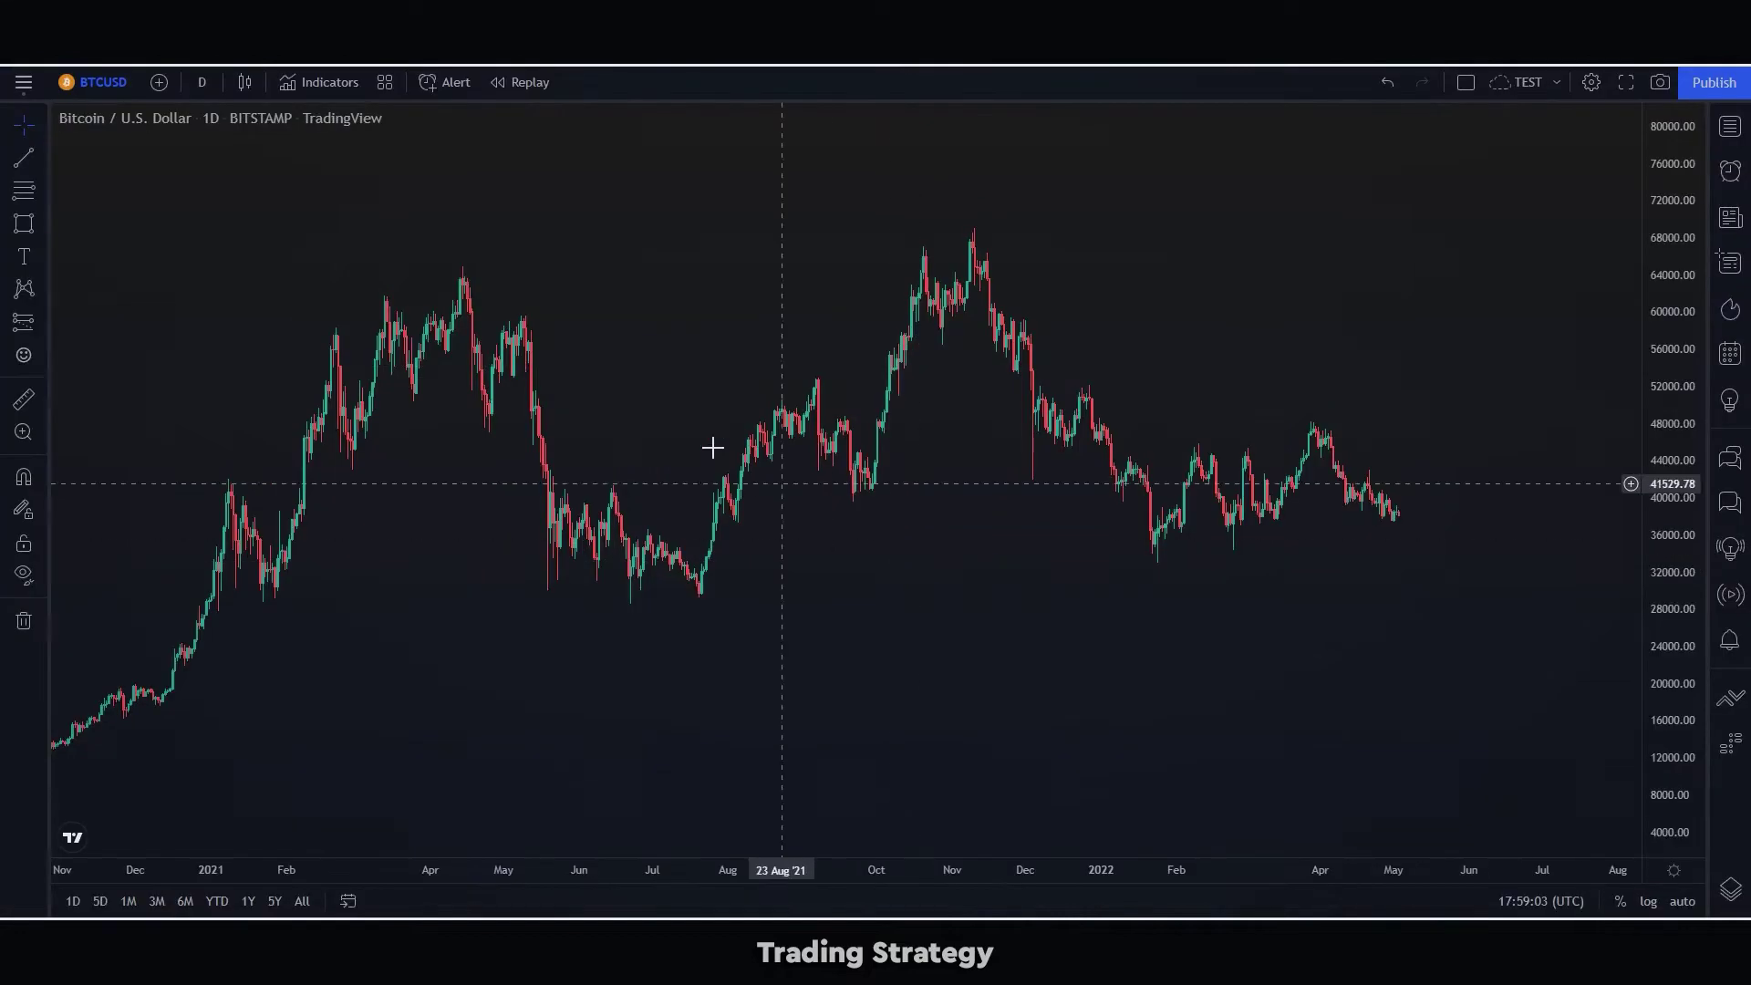
Step: Add the Moving Average Exponential indicator via an 'ema' search
click(294, 82)
text(ema)
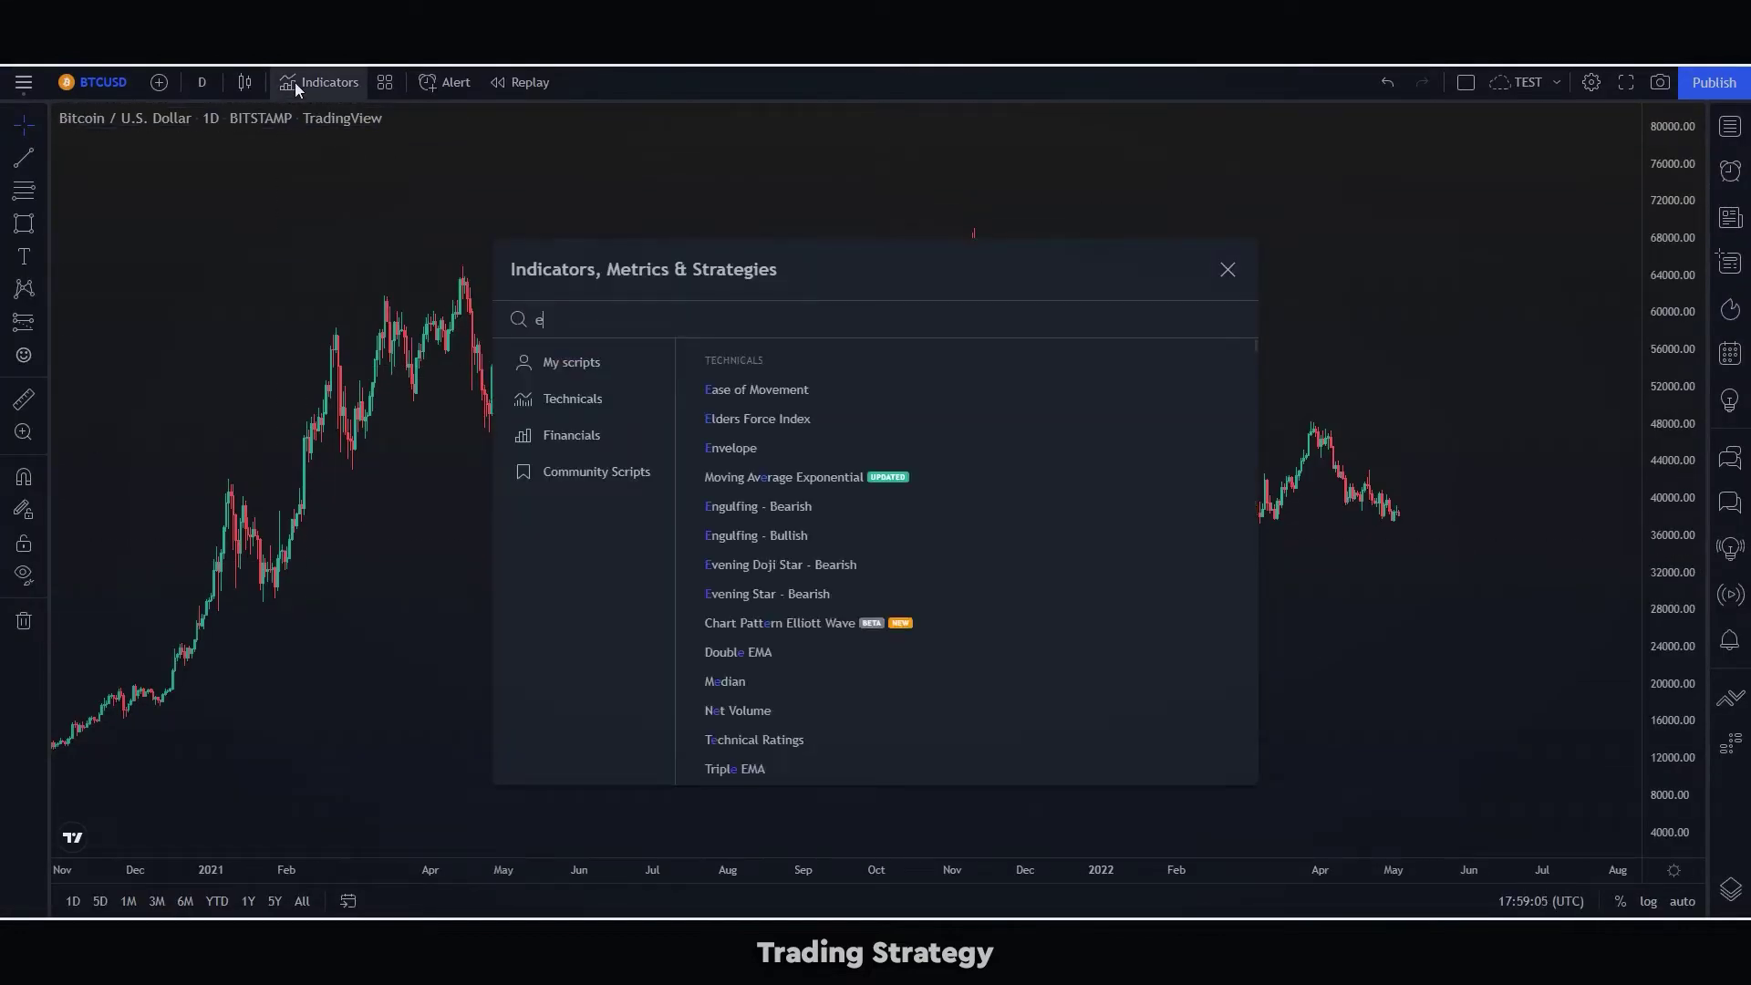
click(813, 385)
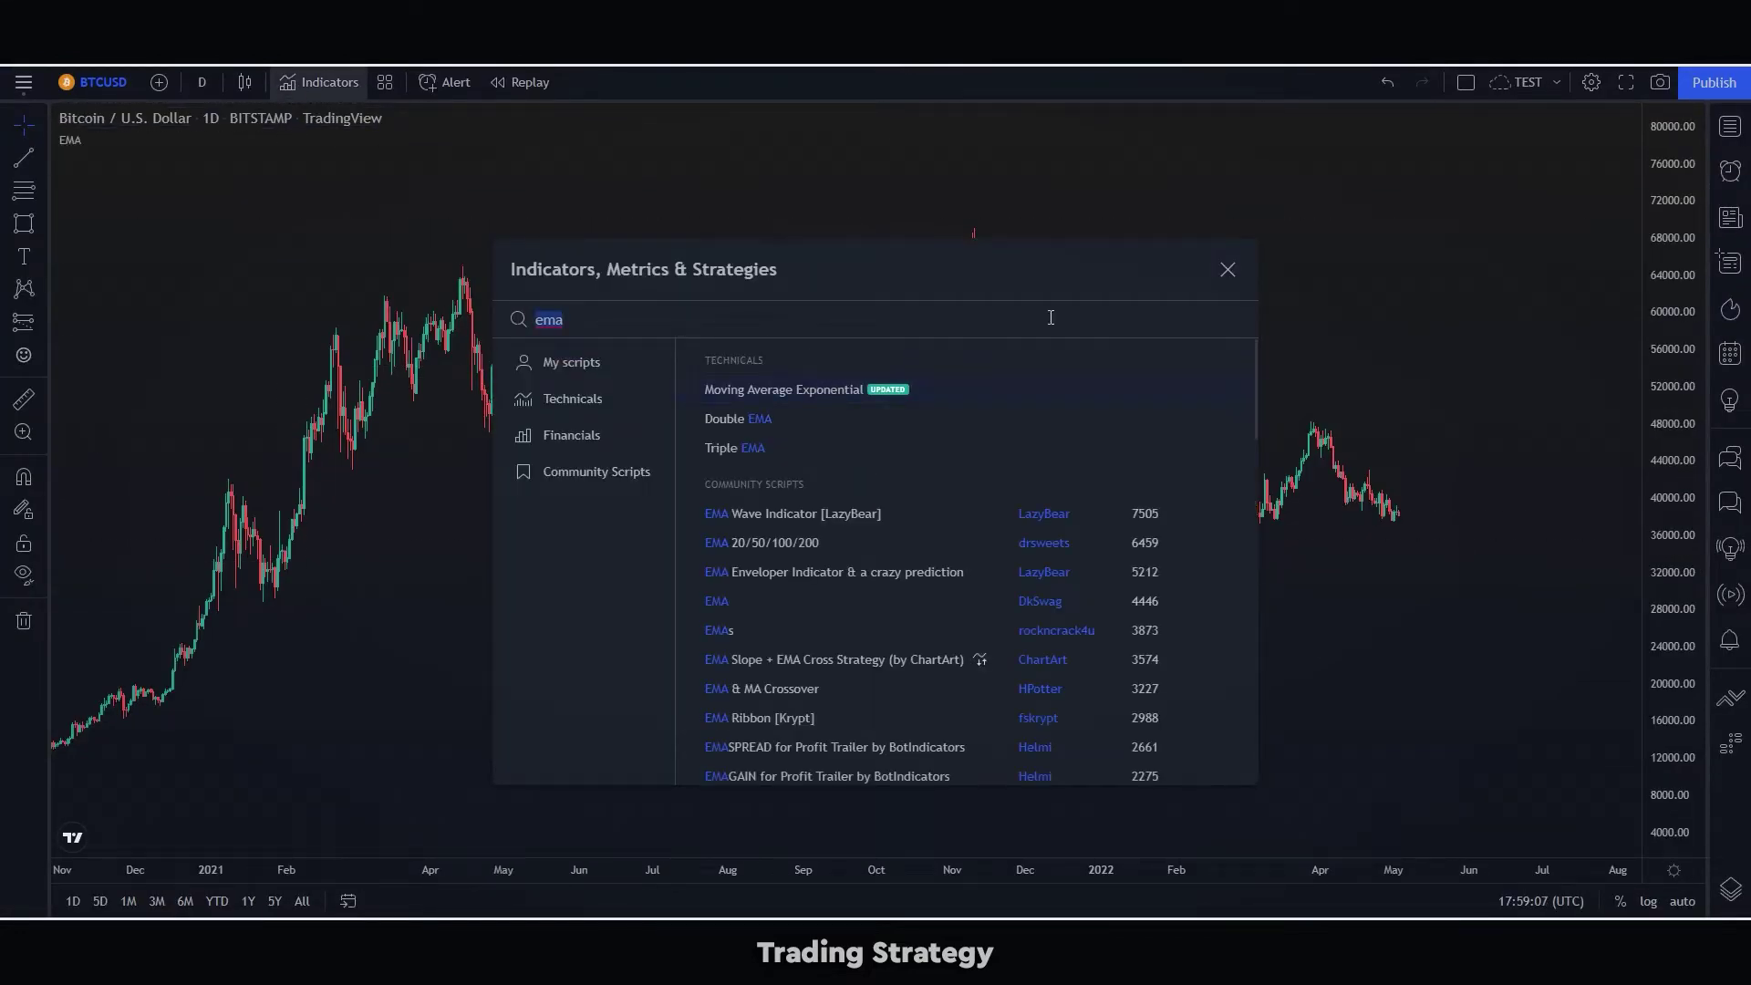
click(1227, 274)
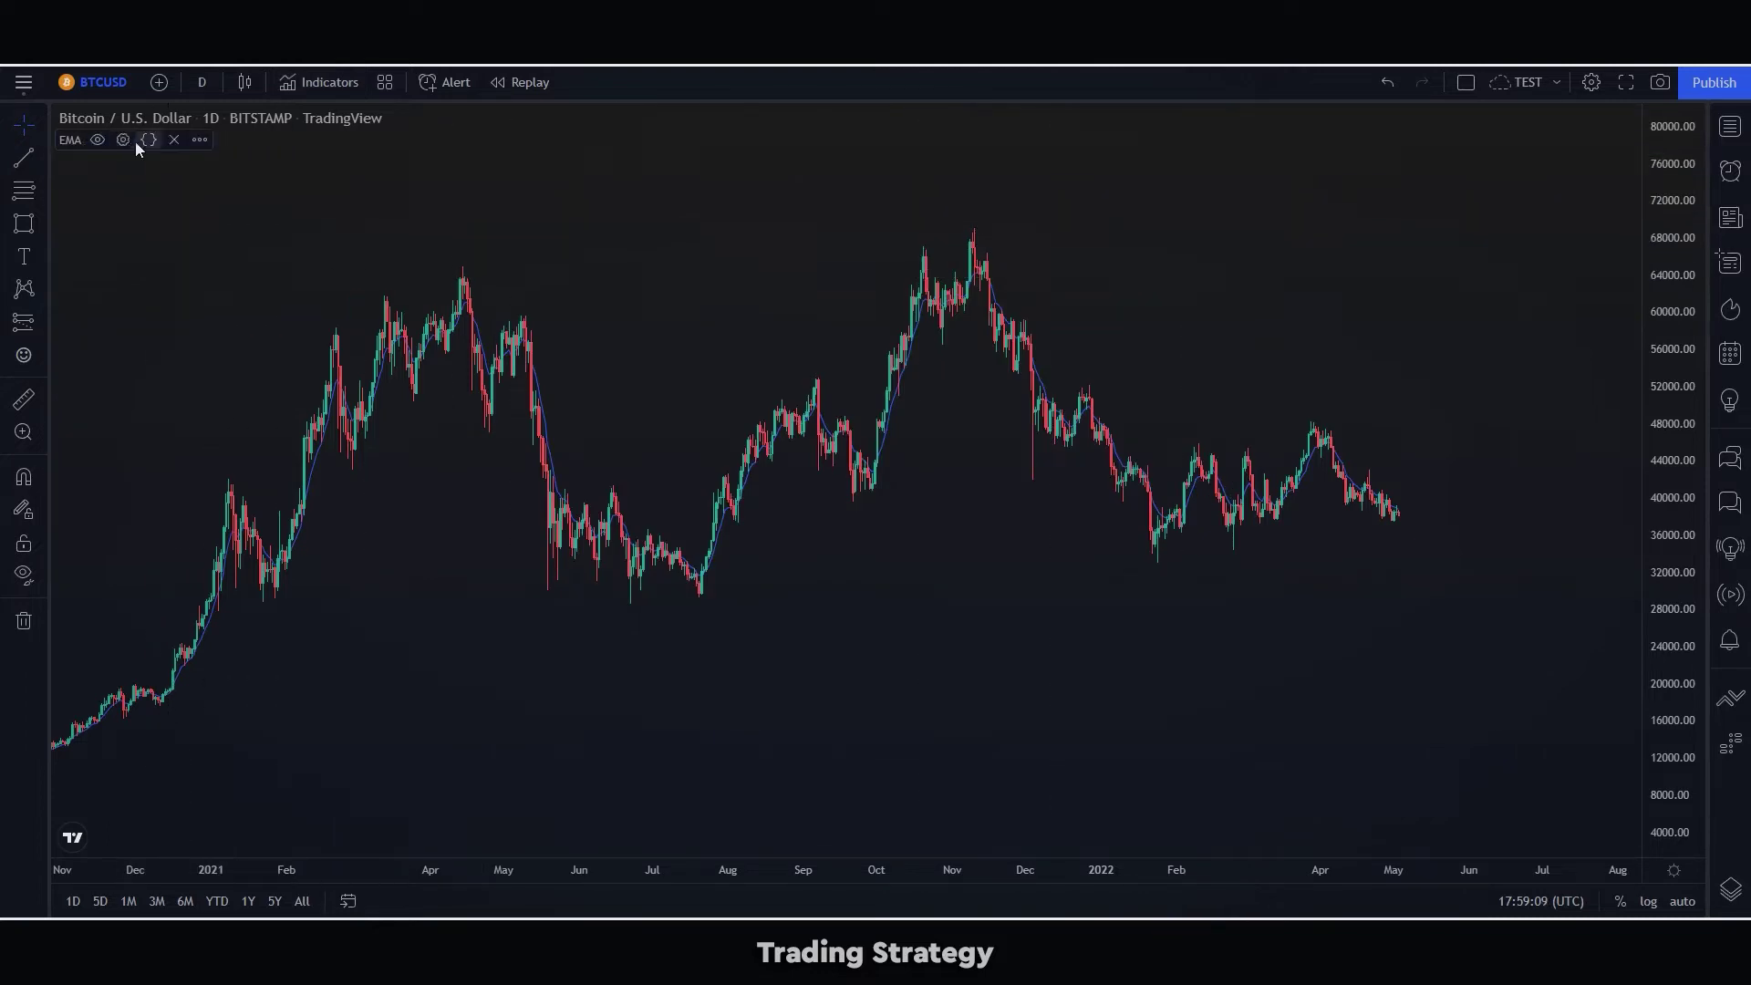
Step: Set the EMA length to 100 and draw it as the thickest red line
click(125, 142)
click(755, 374)
click(804, 472)
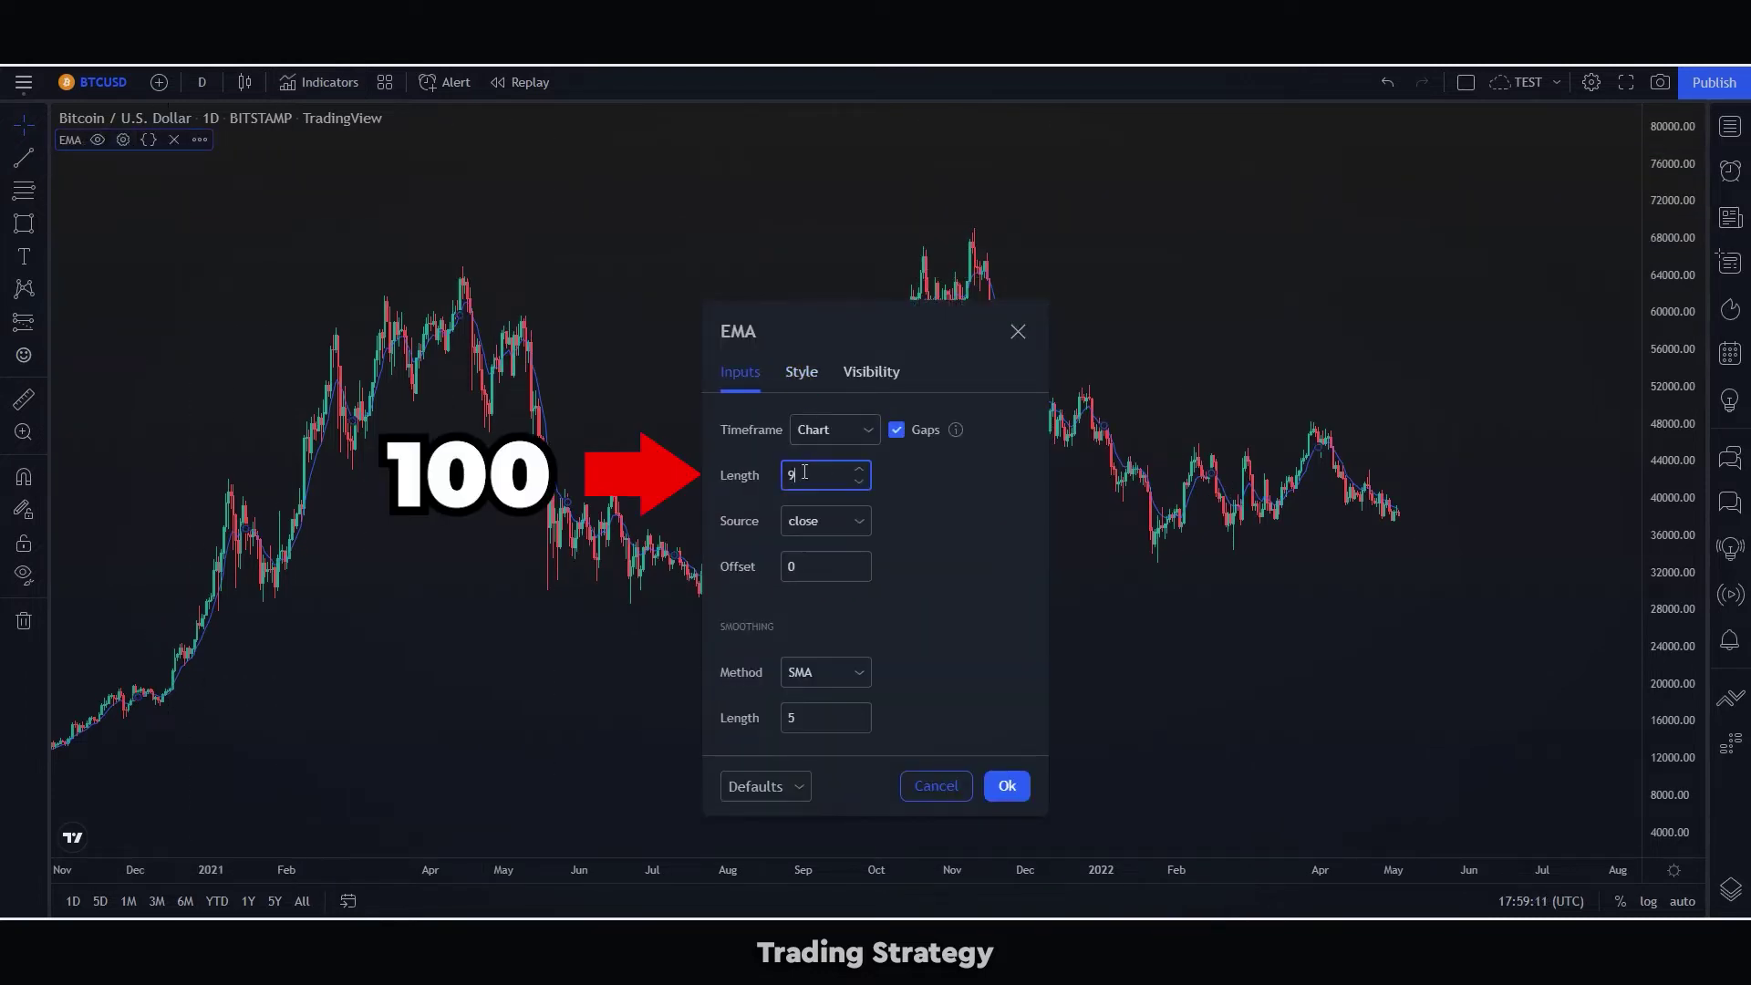
key(BackSpace)
text(100)
click(802, 374)
click(871, 430)
click(867, 489)
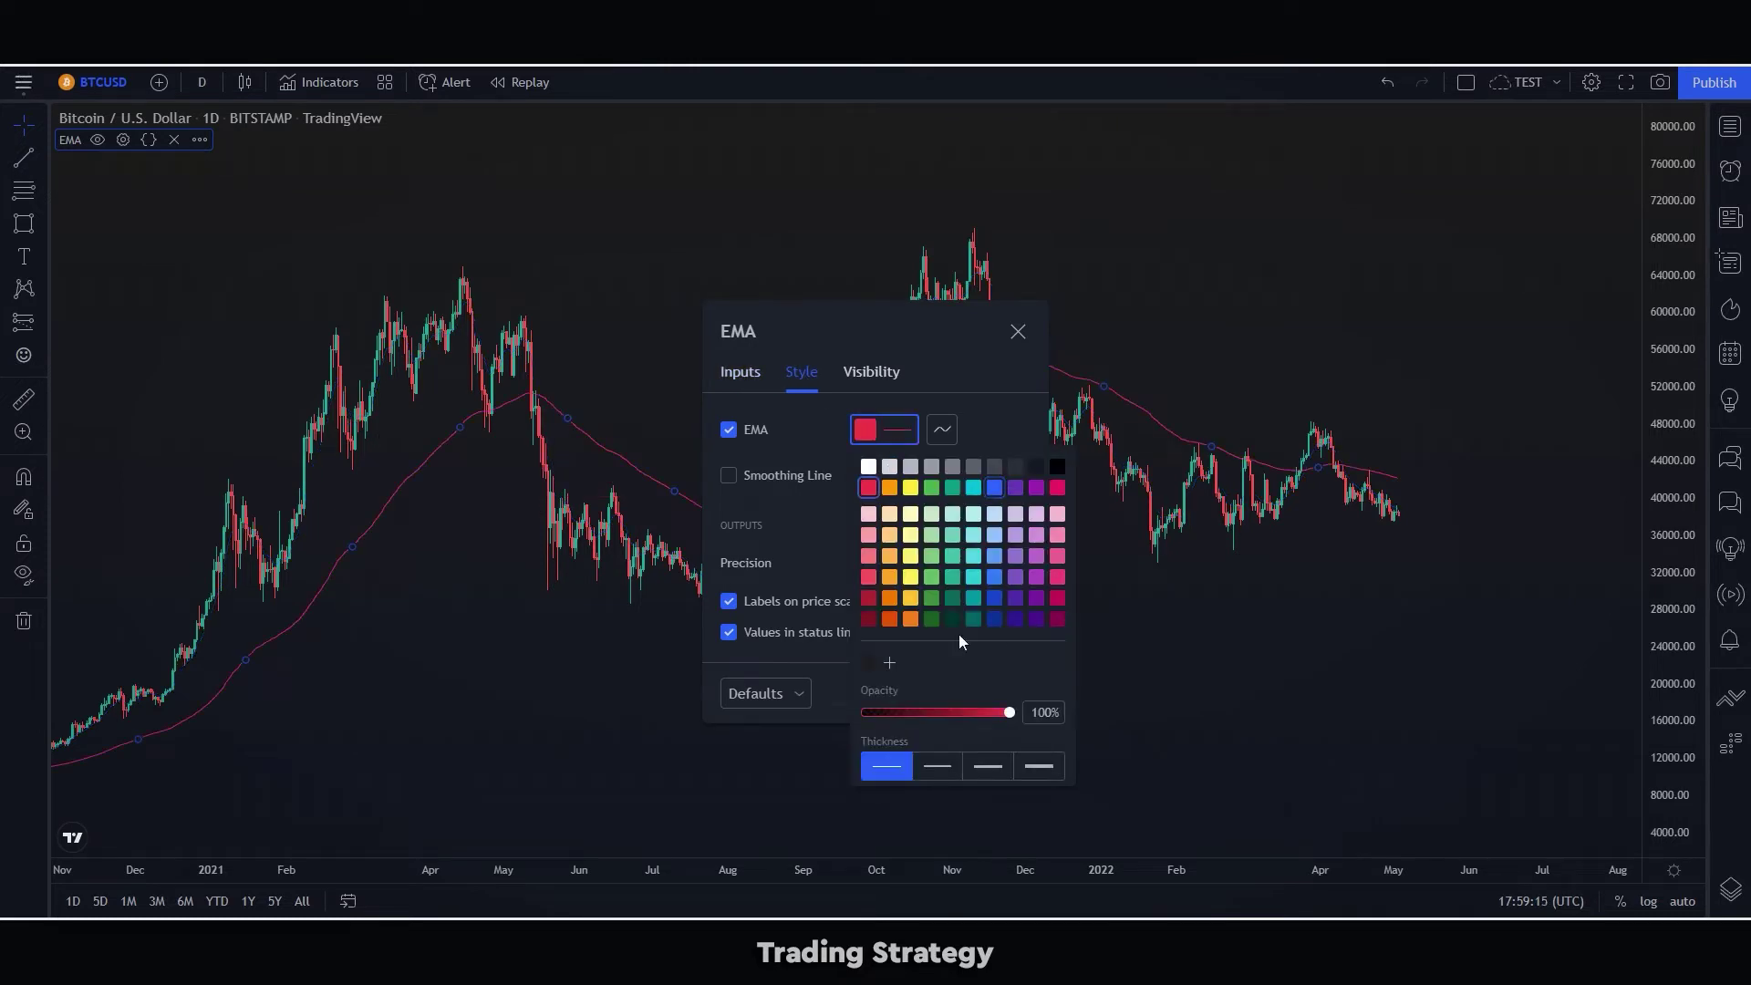
click(1037, 769)
click(998, 413)
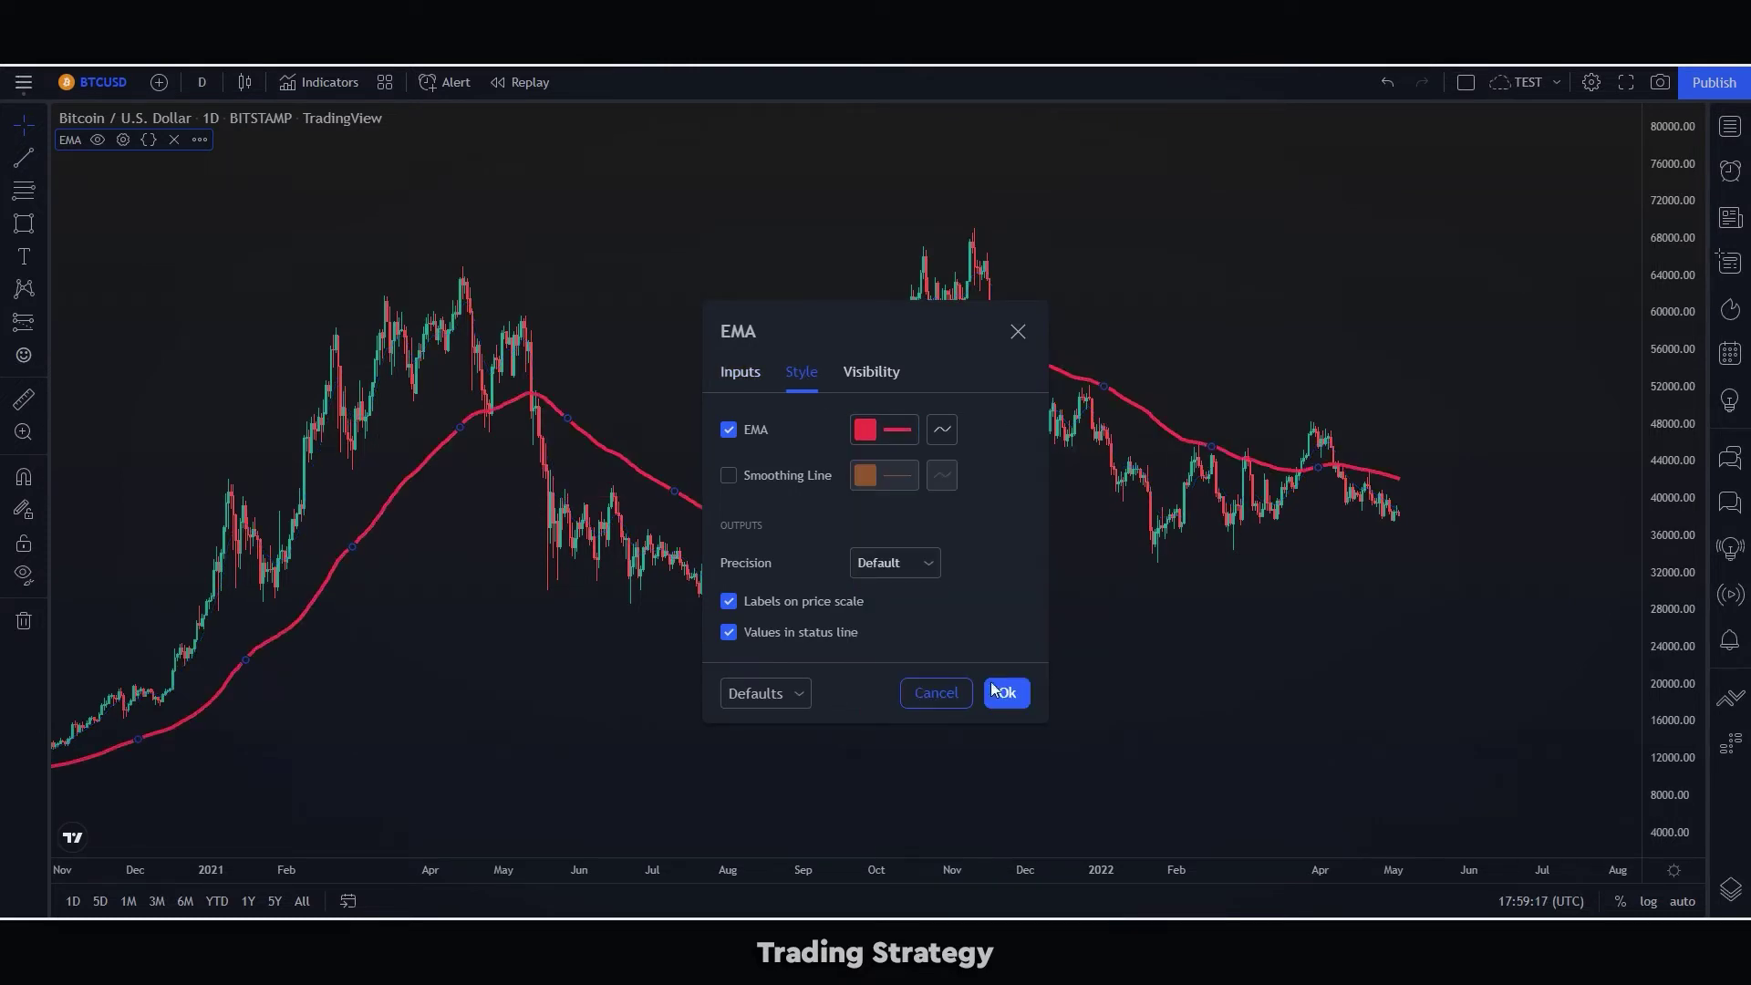
click(1007, 693)
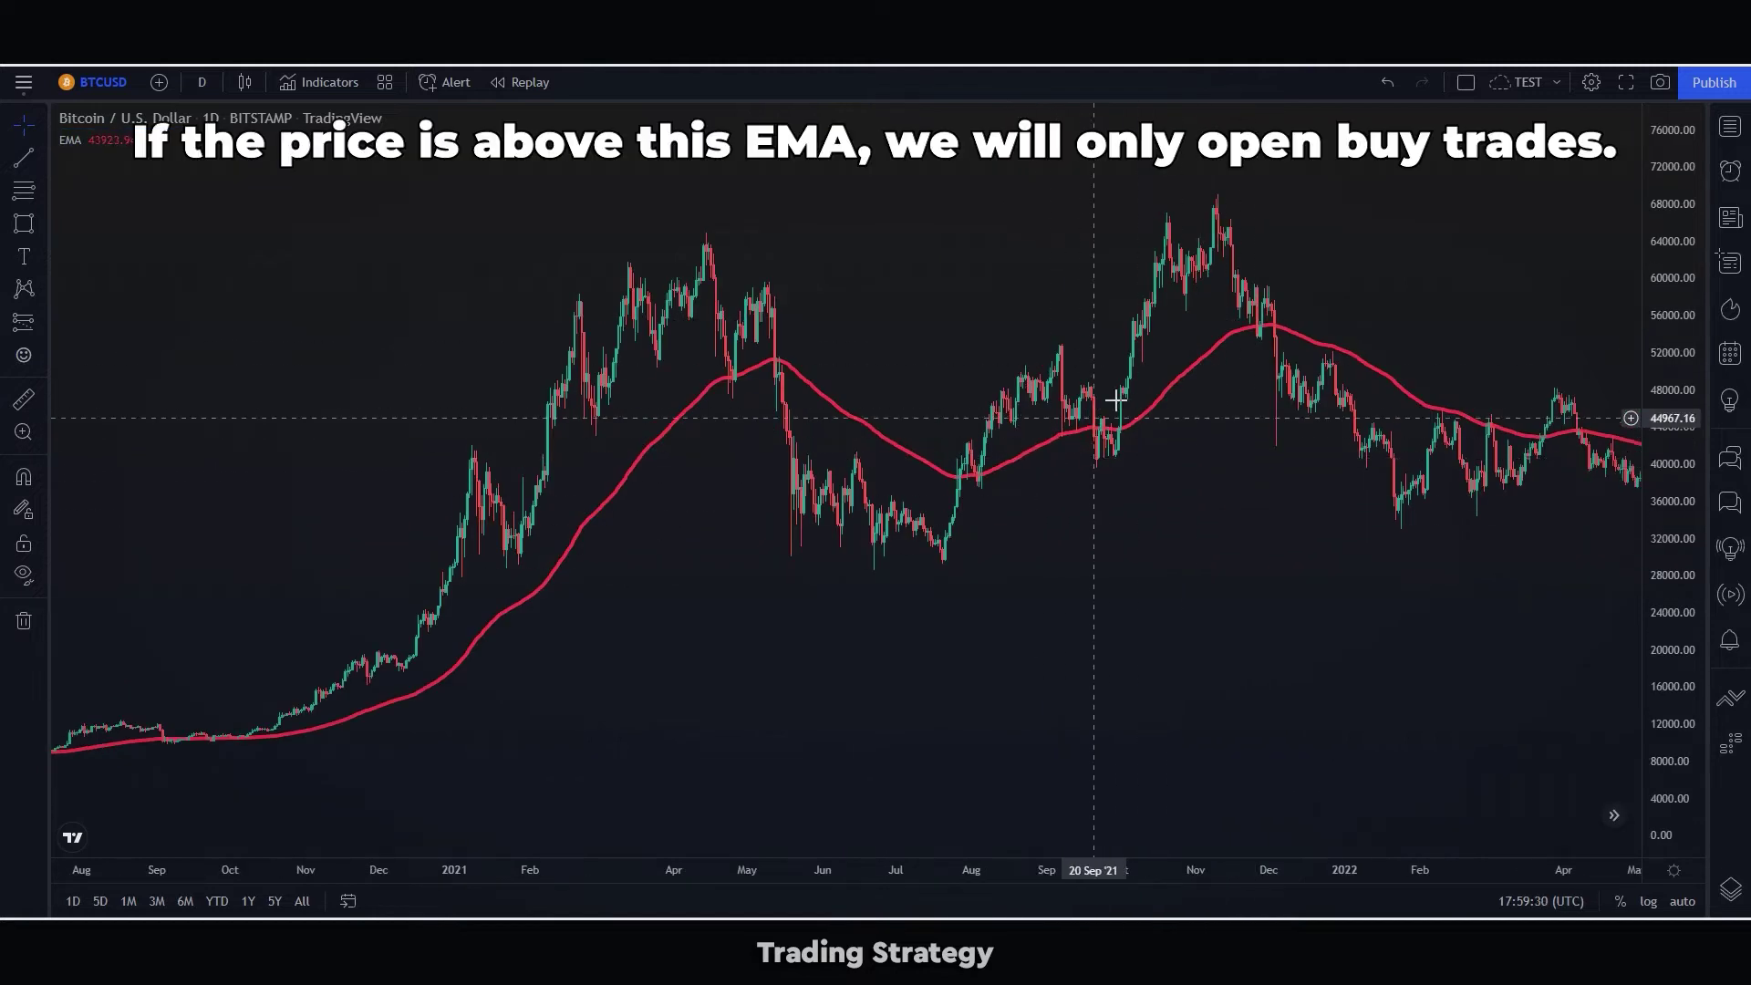
drag(1237, 538, 1106, 410)
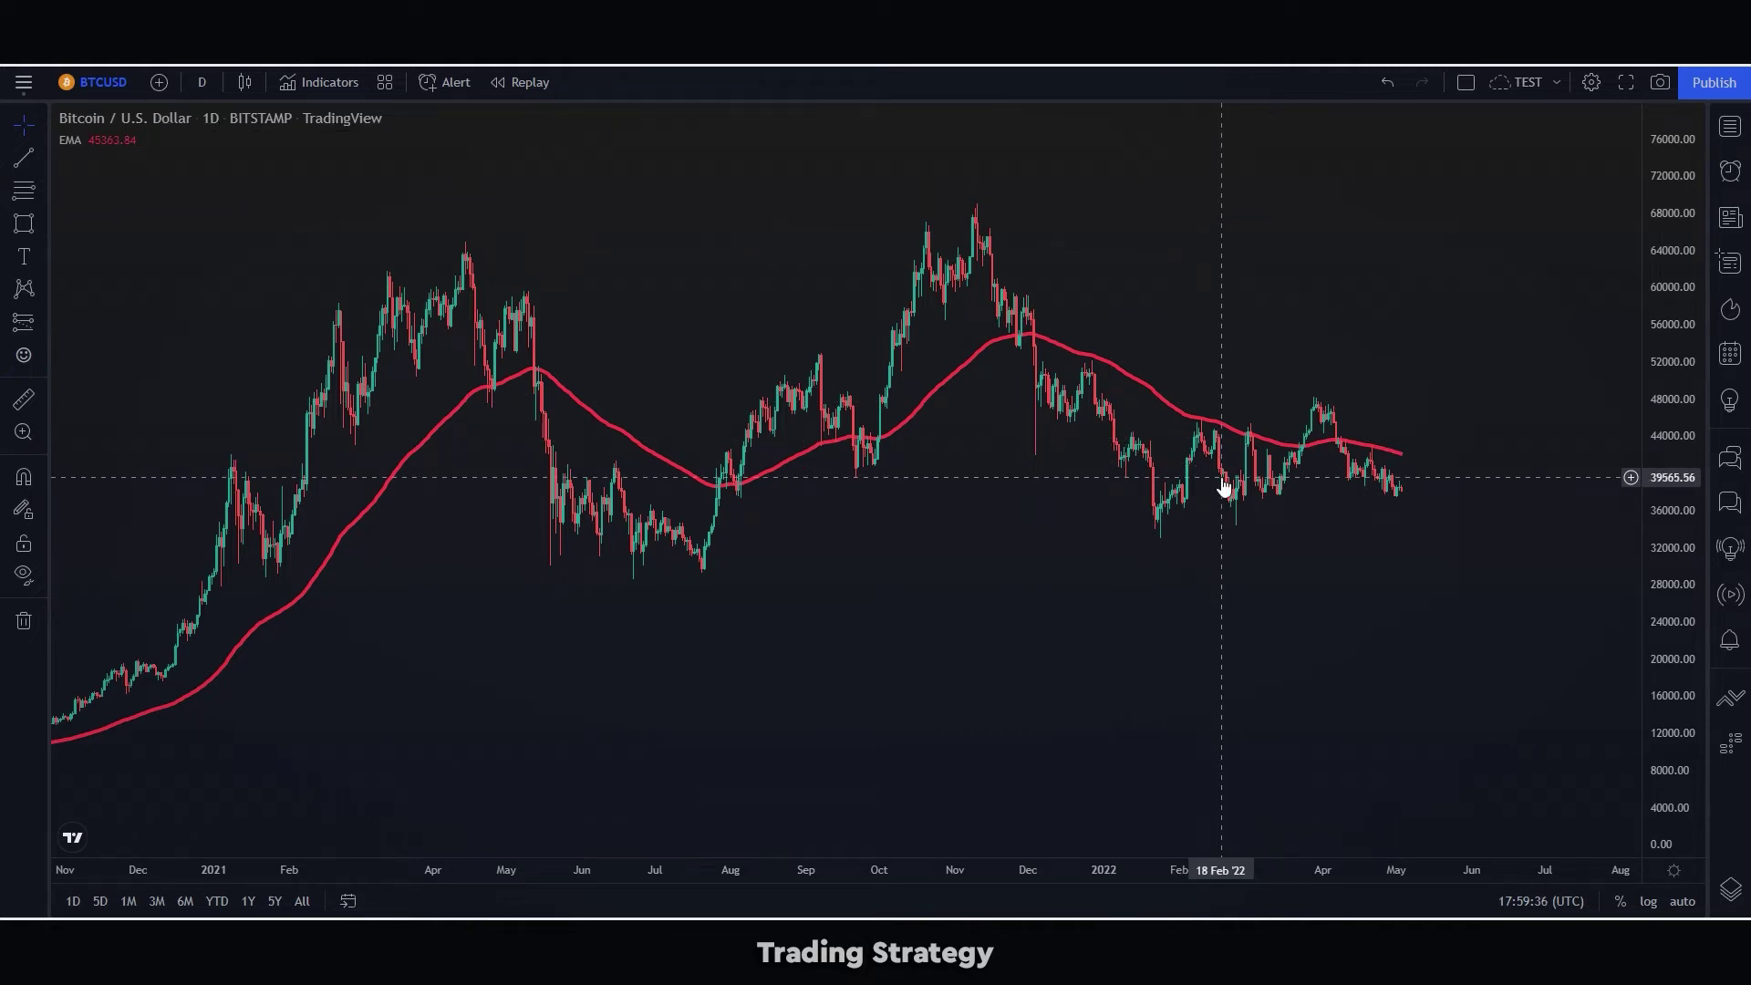
Step: Add a second Moving Average Exponential indicator from the 'ema' search
click(330, 83)
text(ema)
click(791, 390)
click(1226, 270)
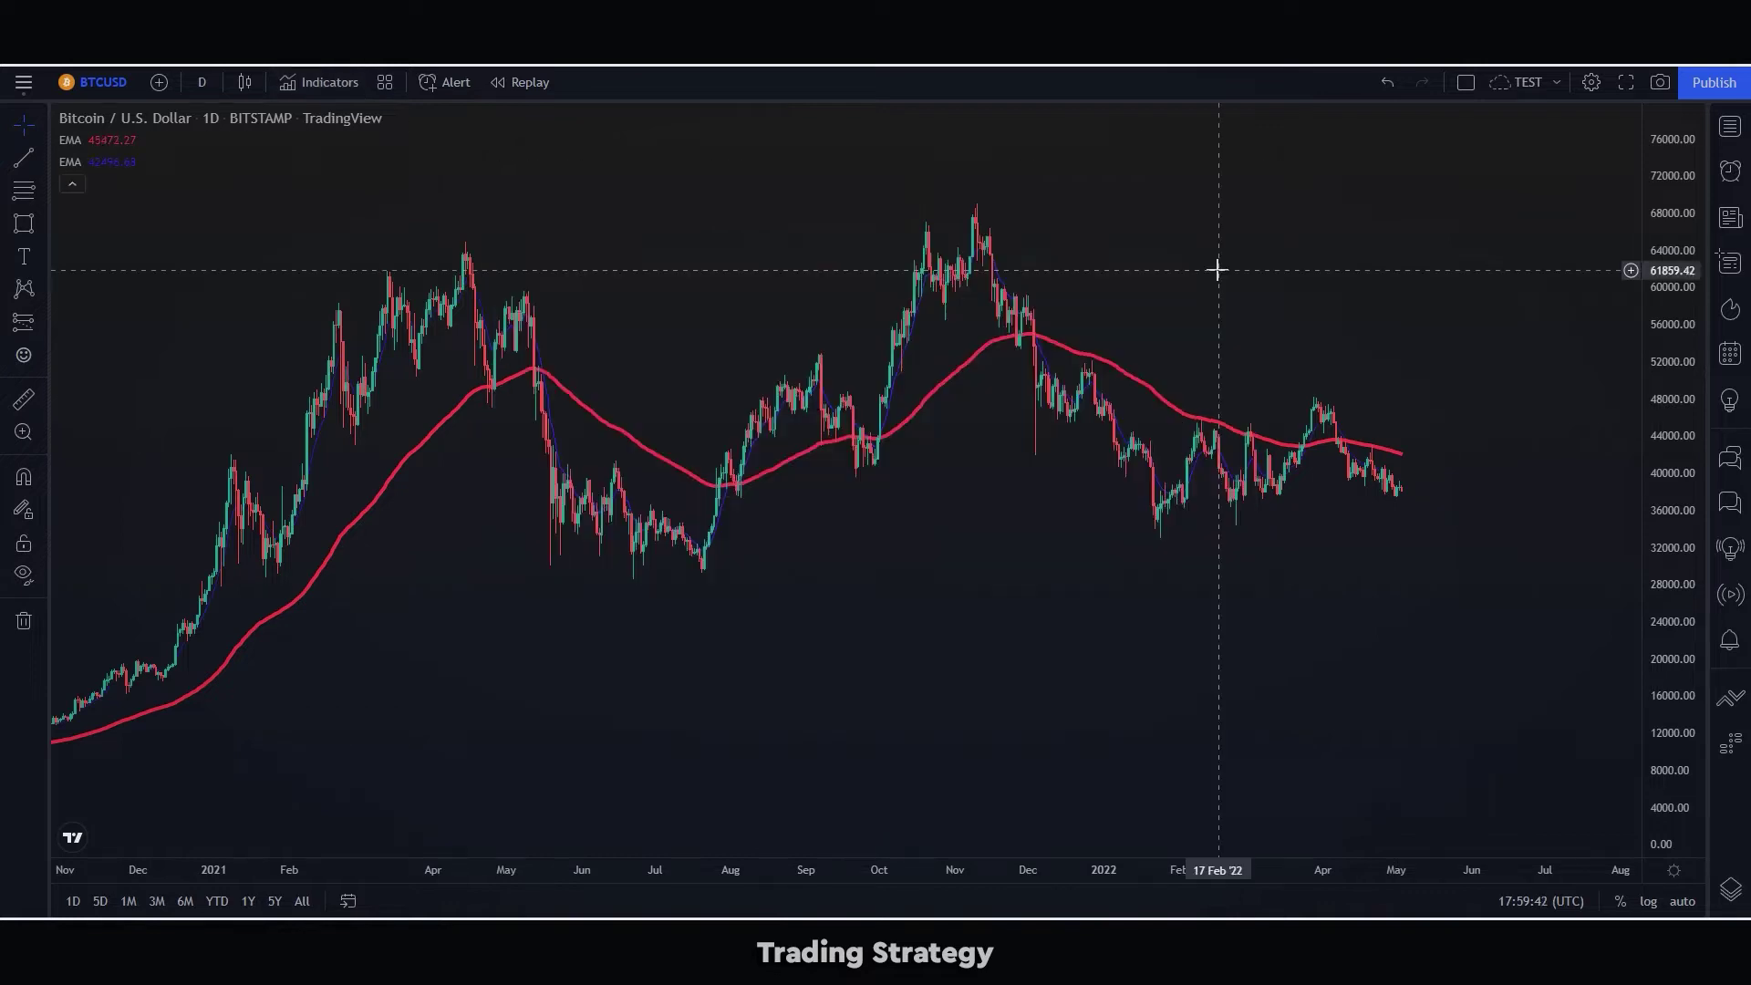
Step: Give the second EMA length 12, a blue colour and the second line thickness
click(123, 161)
click(740, 373)
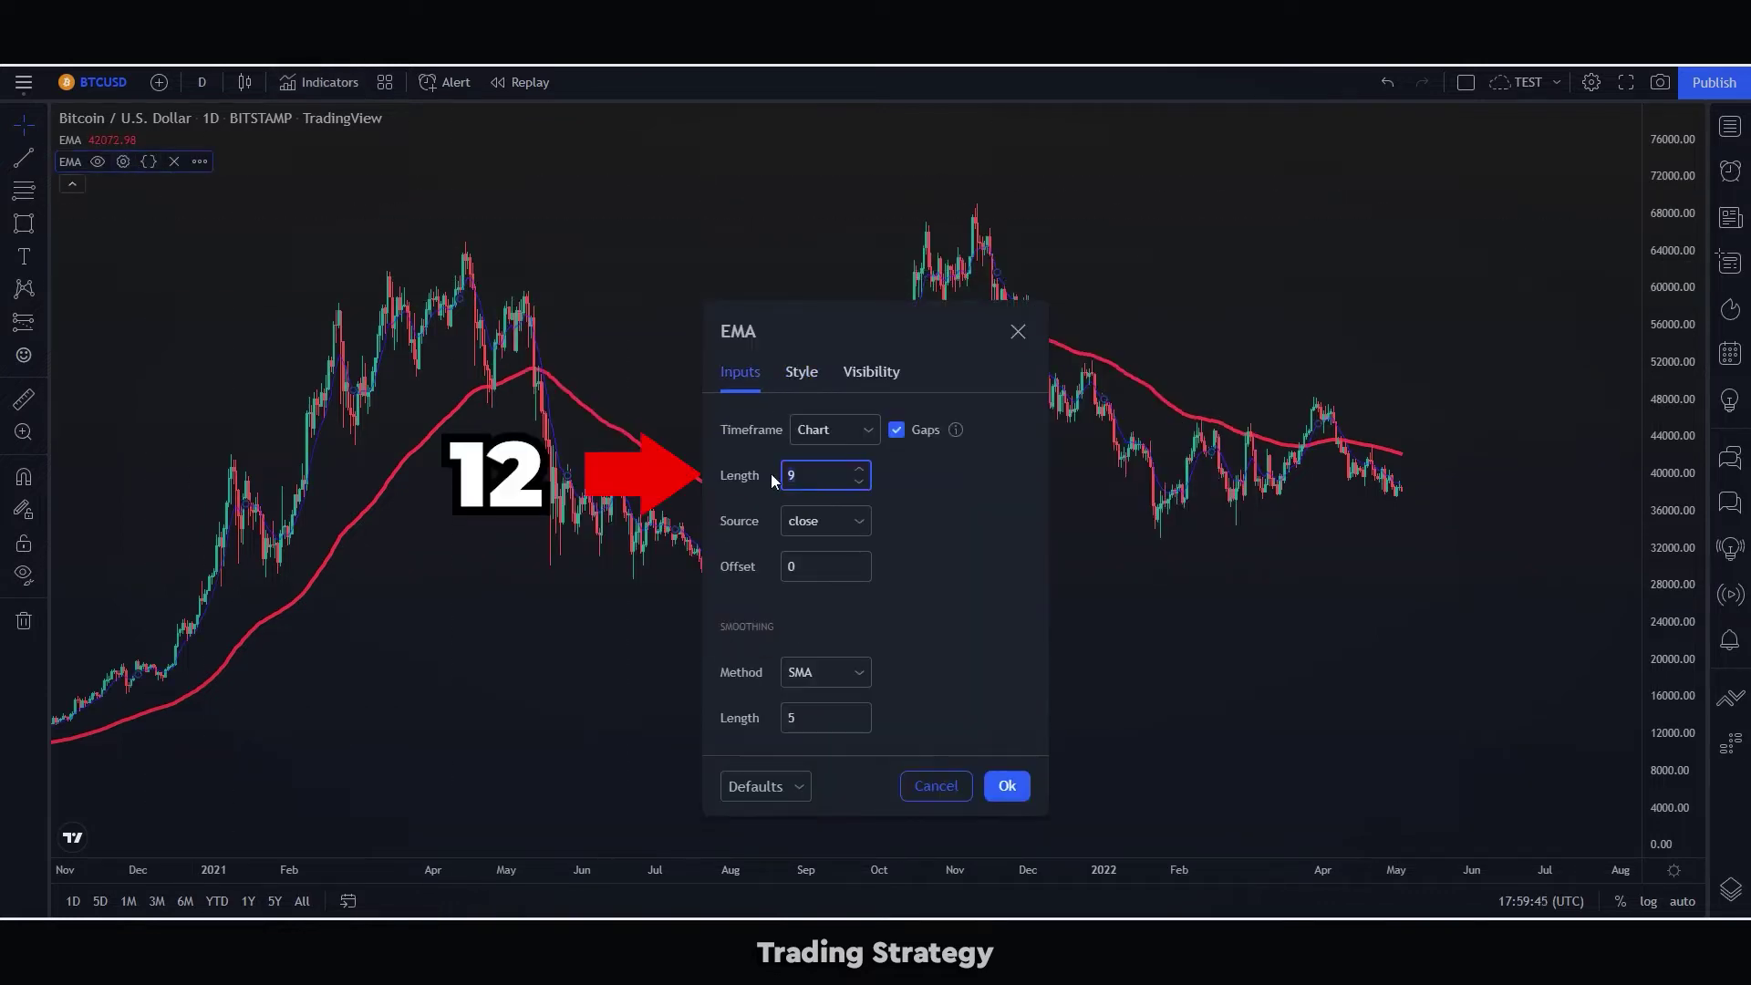
text(12)
click(801, 372)
click(884, 429)
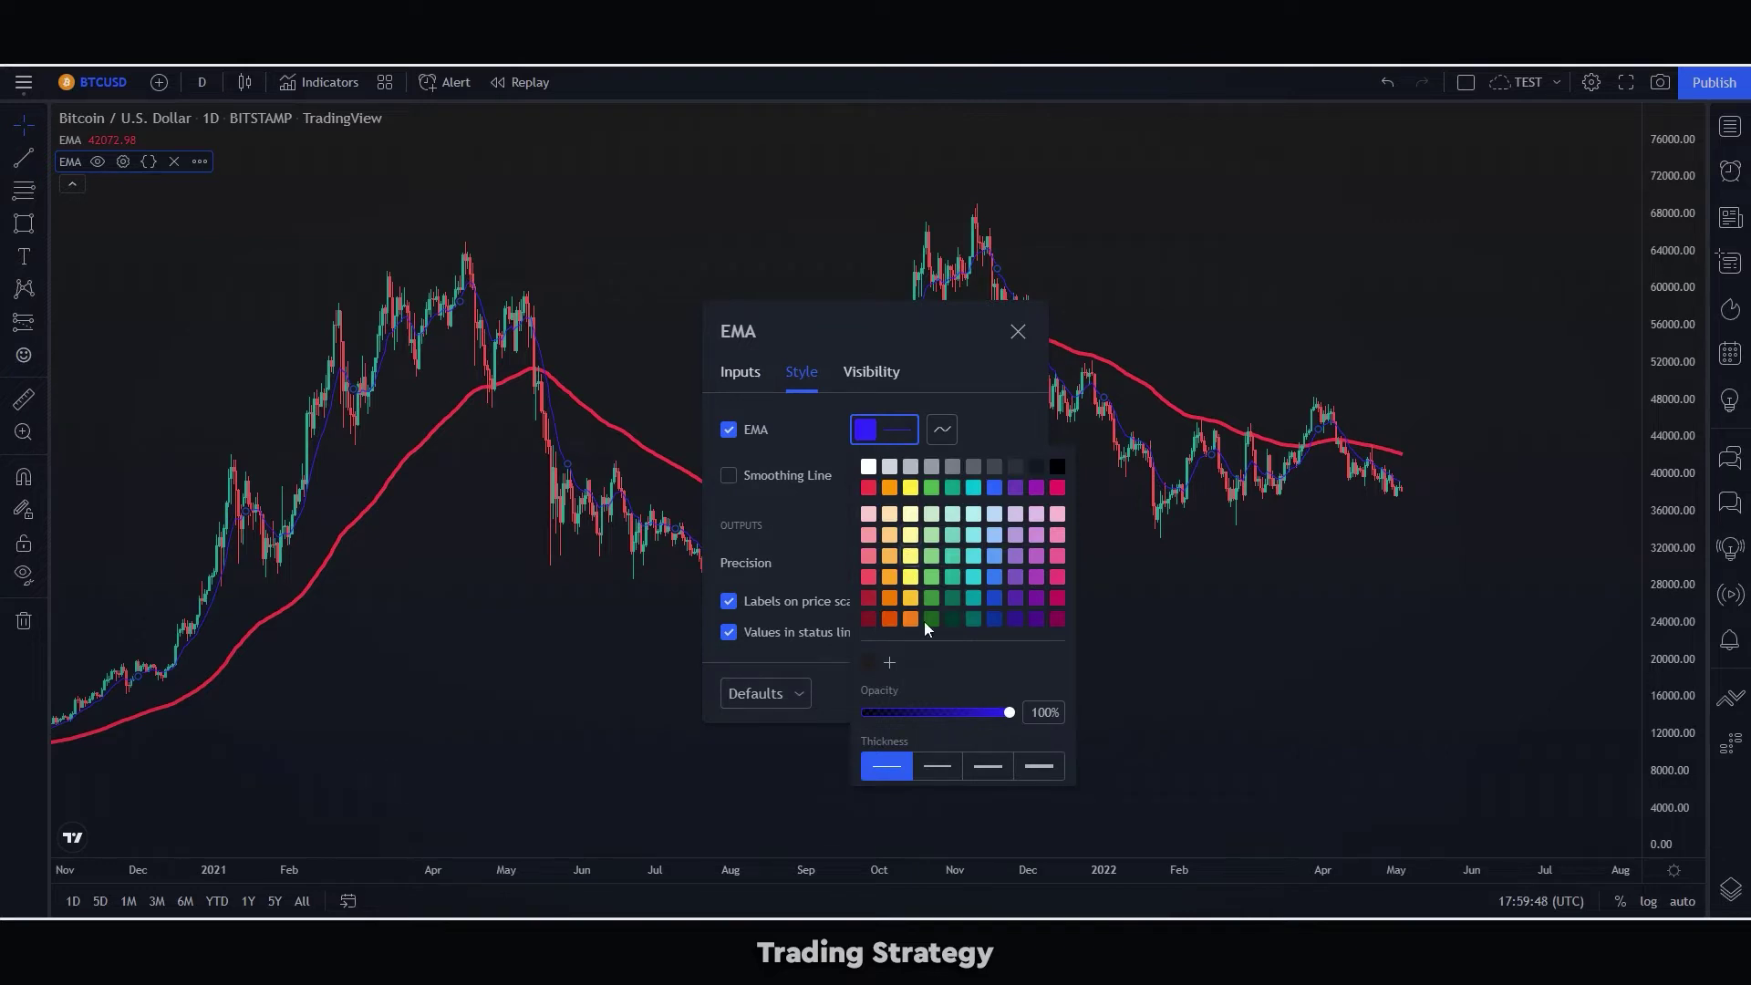
click(937, 766)
click(976, 442)
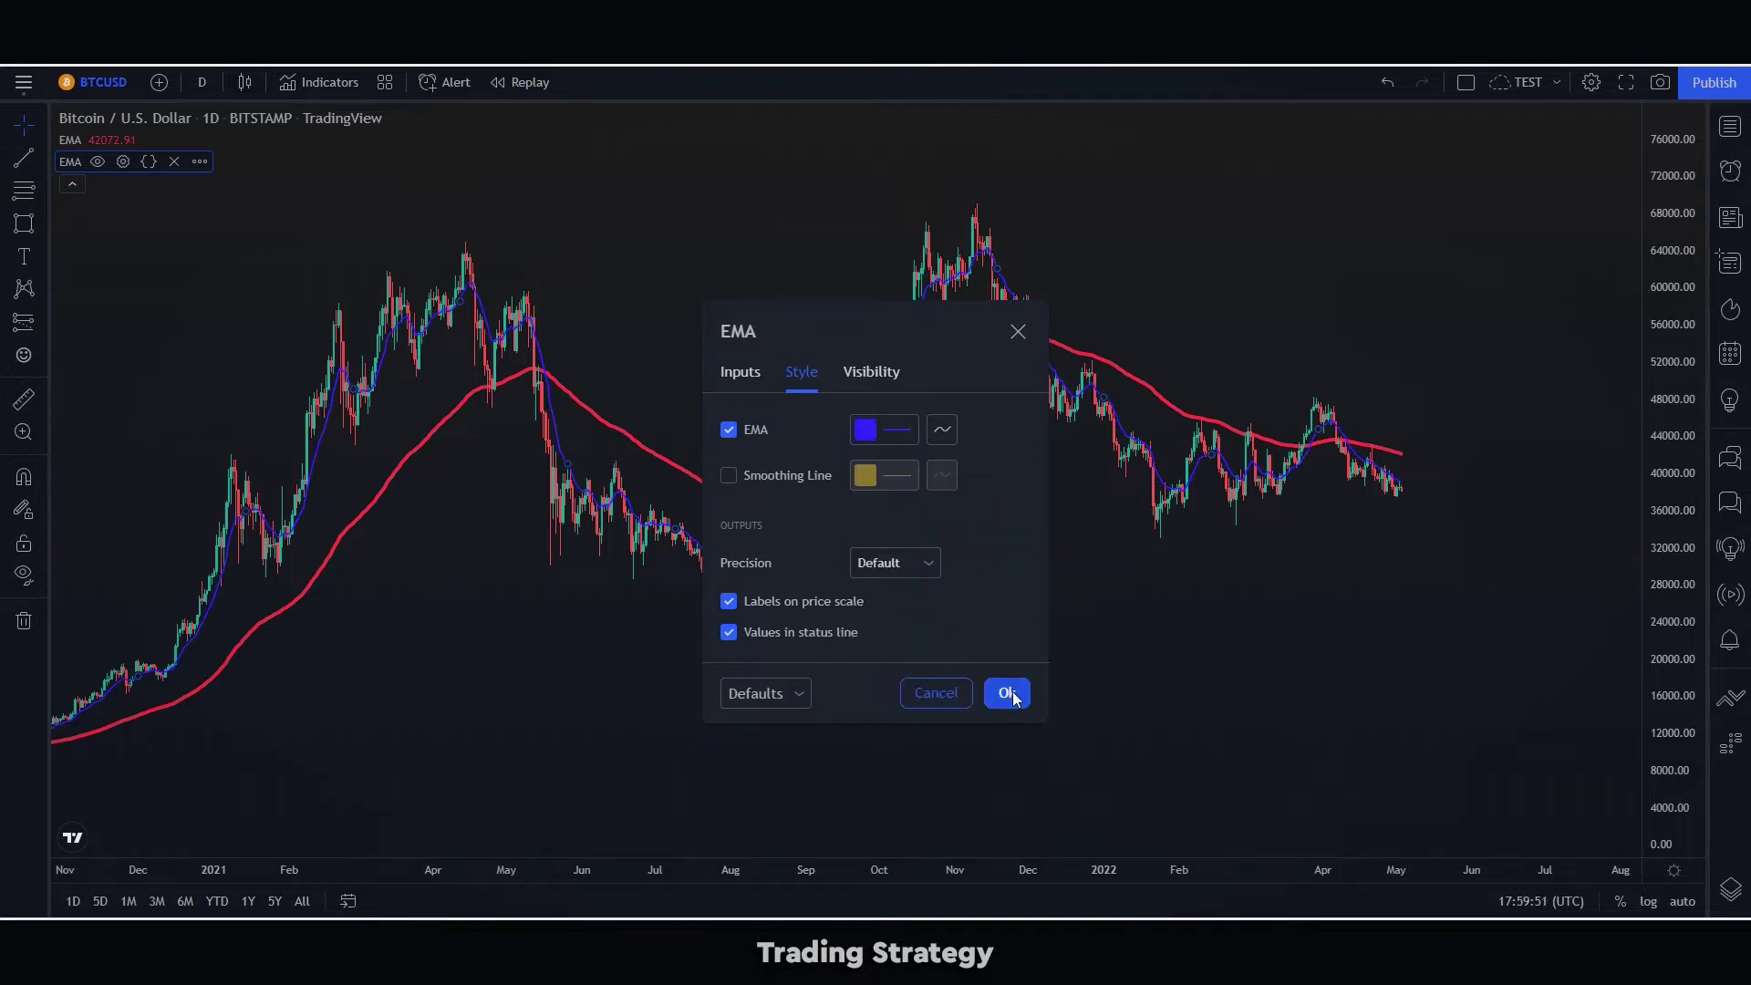
click(1008, 692)
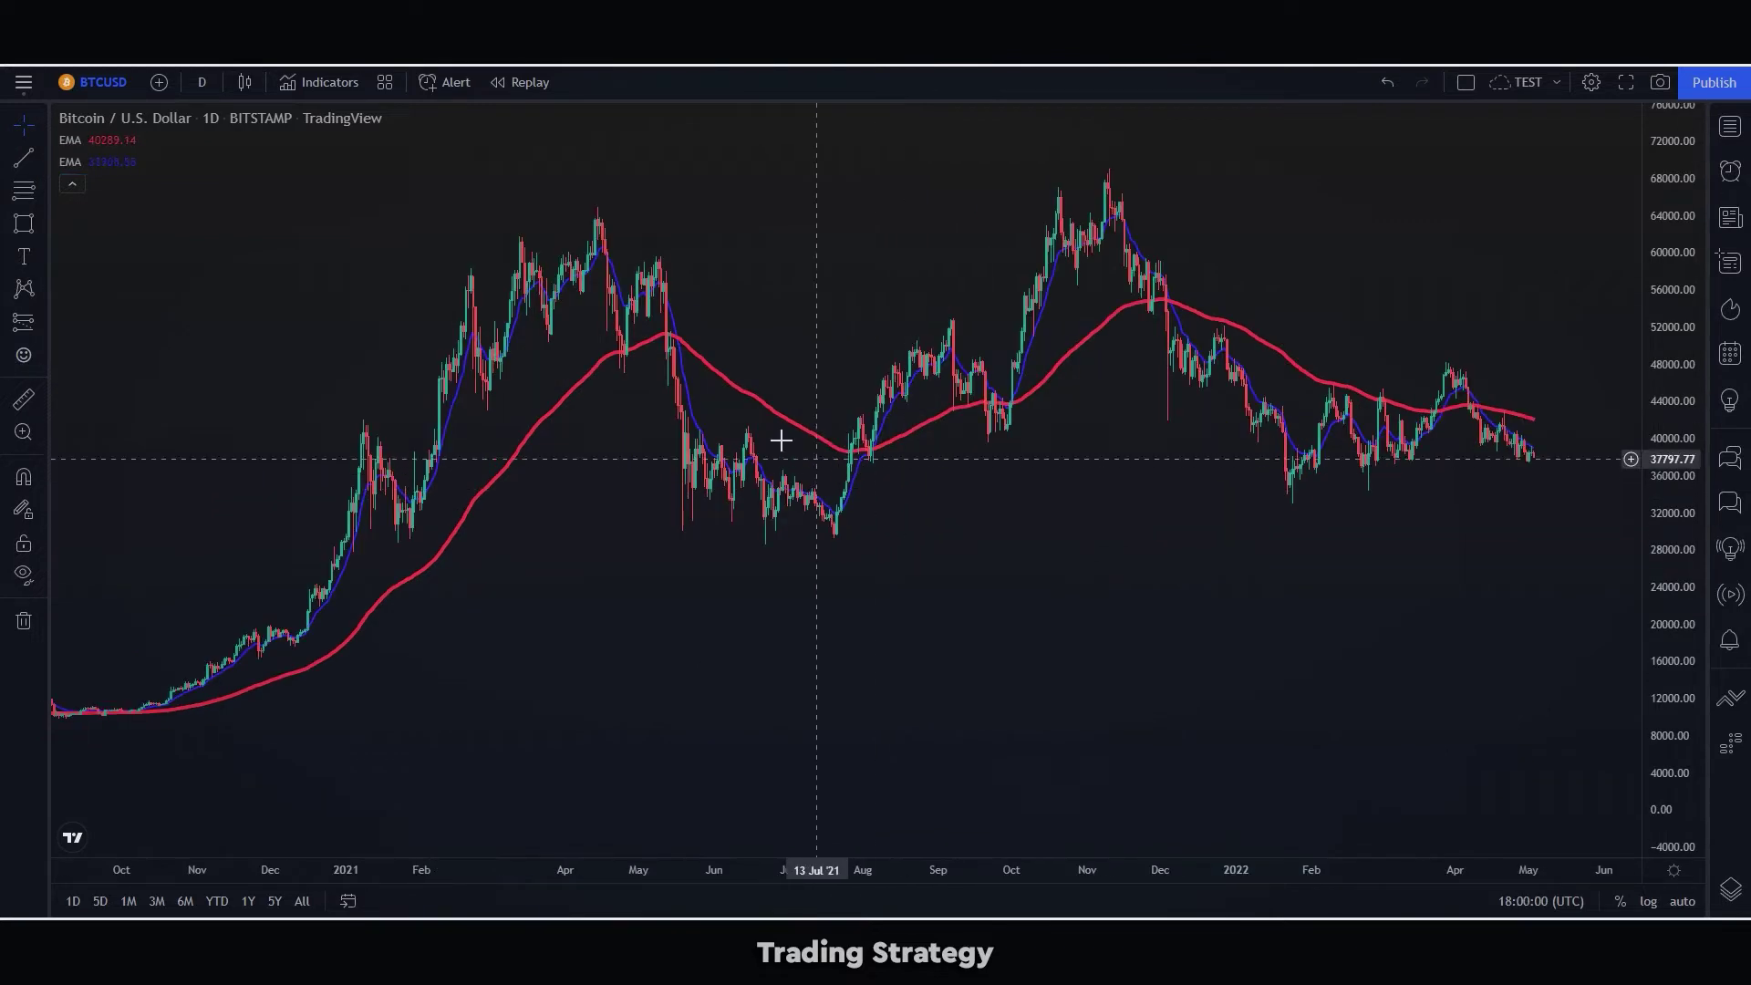
Step: Add the Relative Strength Index indicator from an 'rsi' search
click(323, 81)
text(rsi)
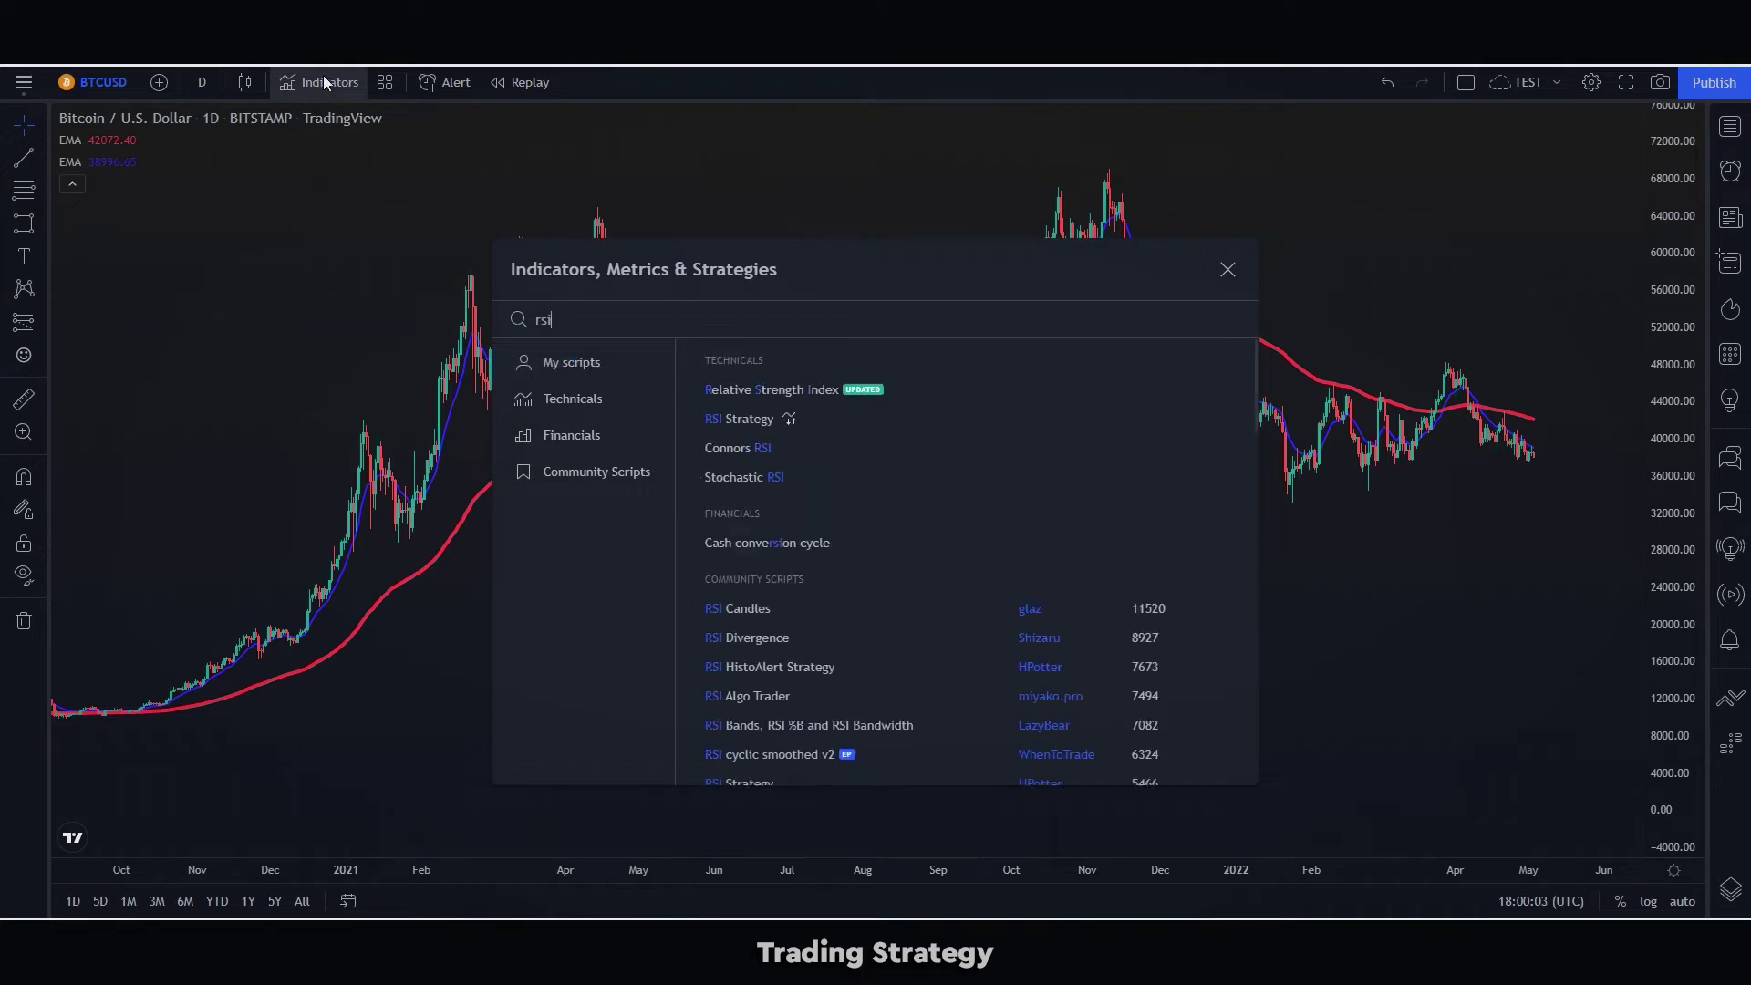
click(927, 393)
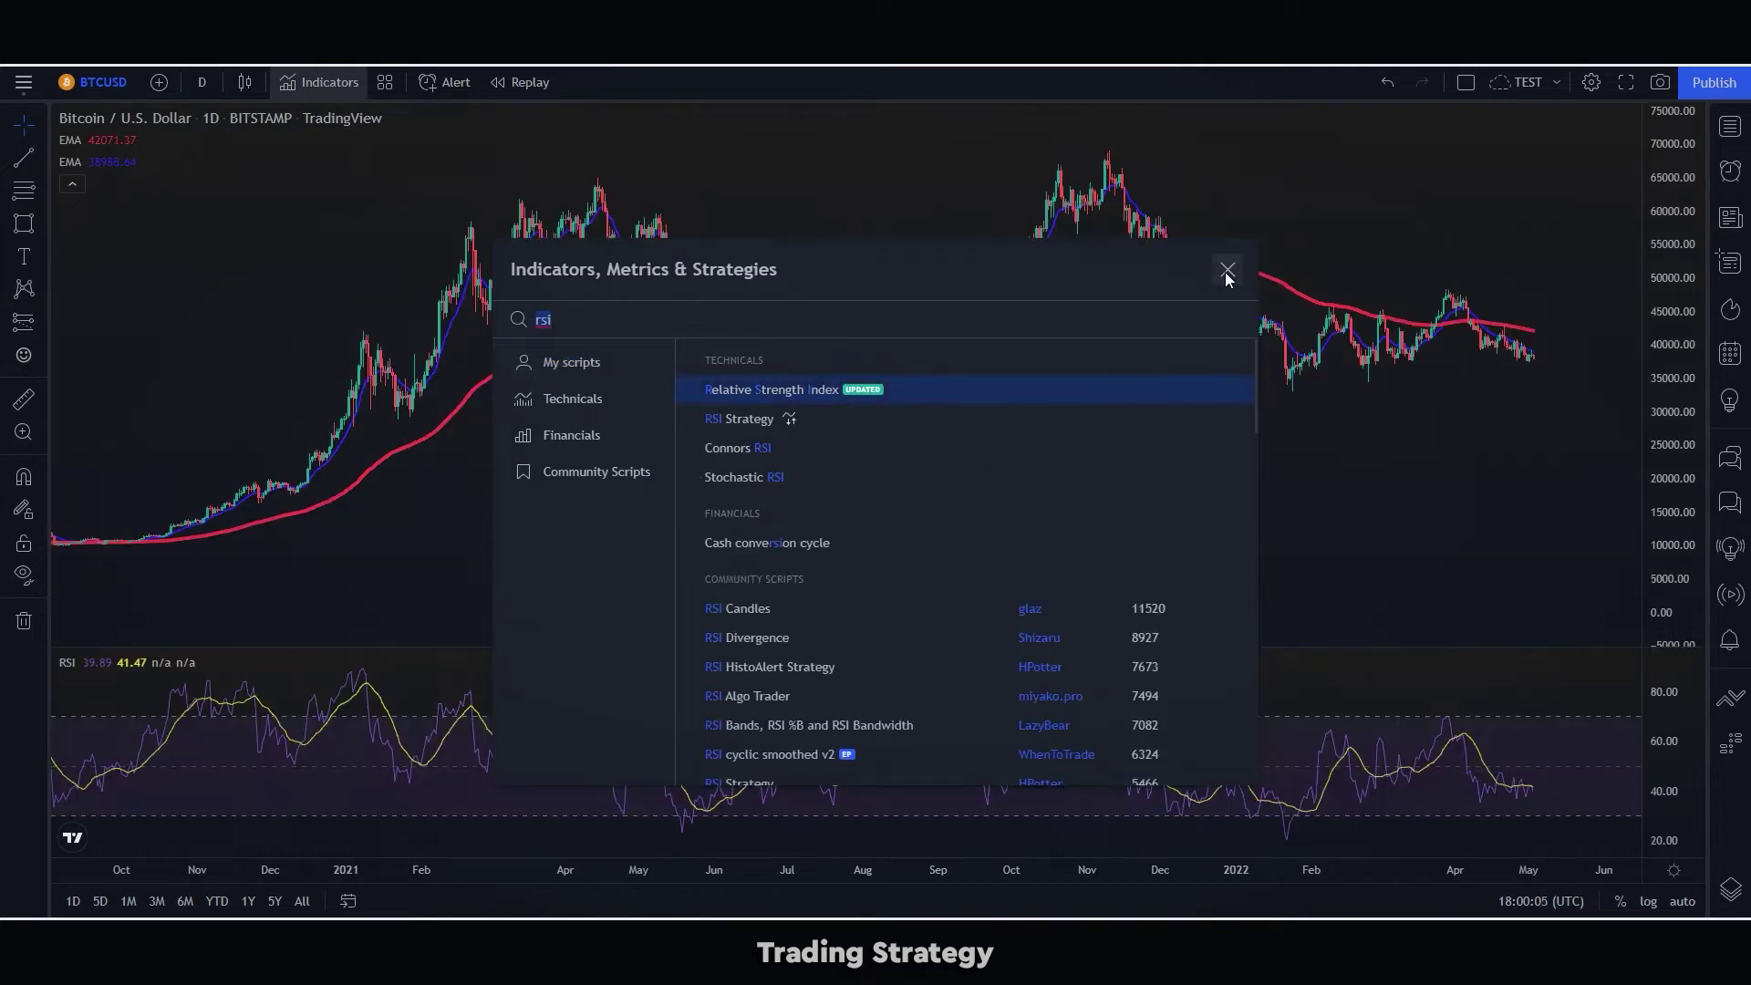
click(1226, 271)
Step: Turn off the RSI-based MA and make the 50 middle band a solid white line
click(117, 661)
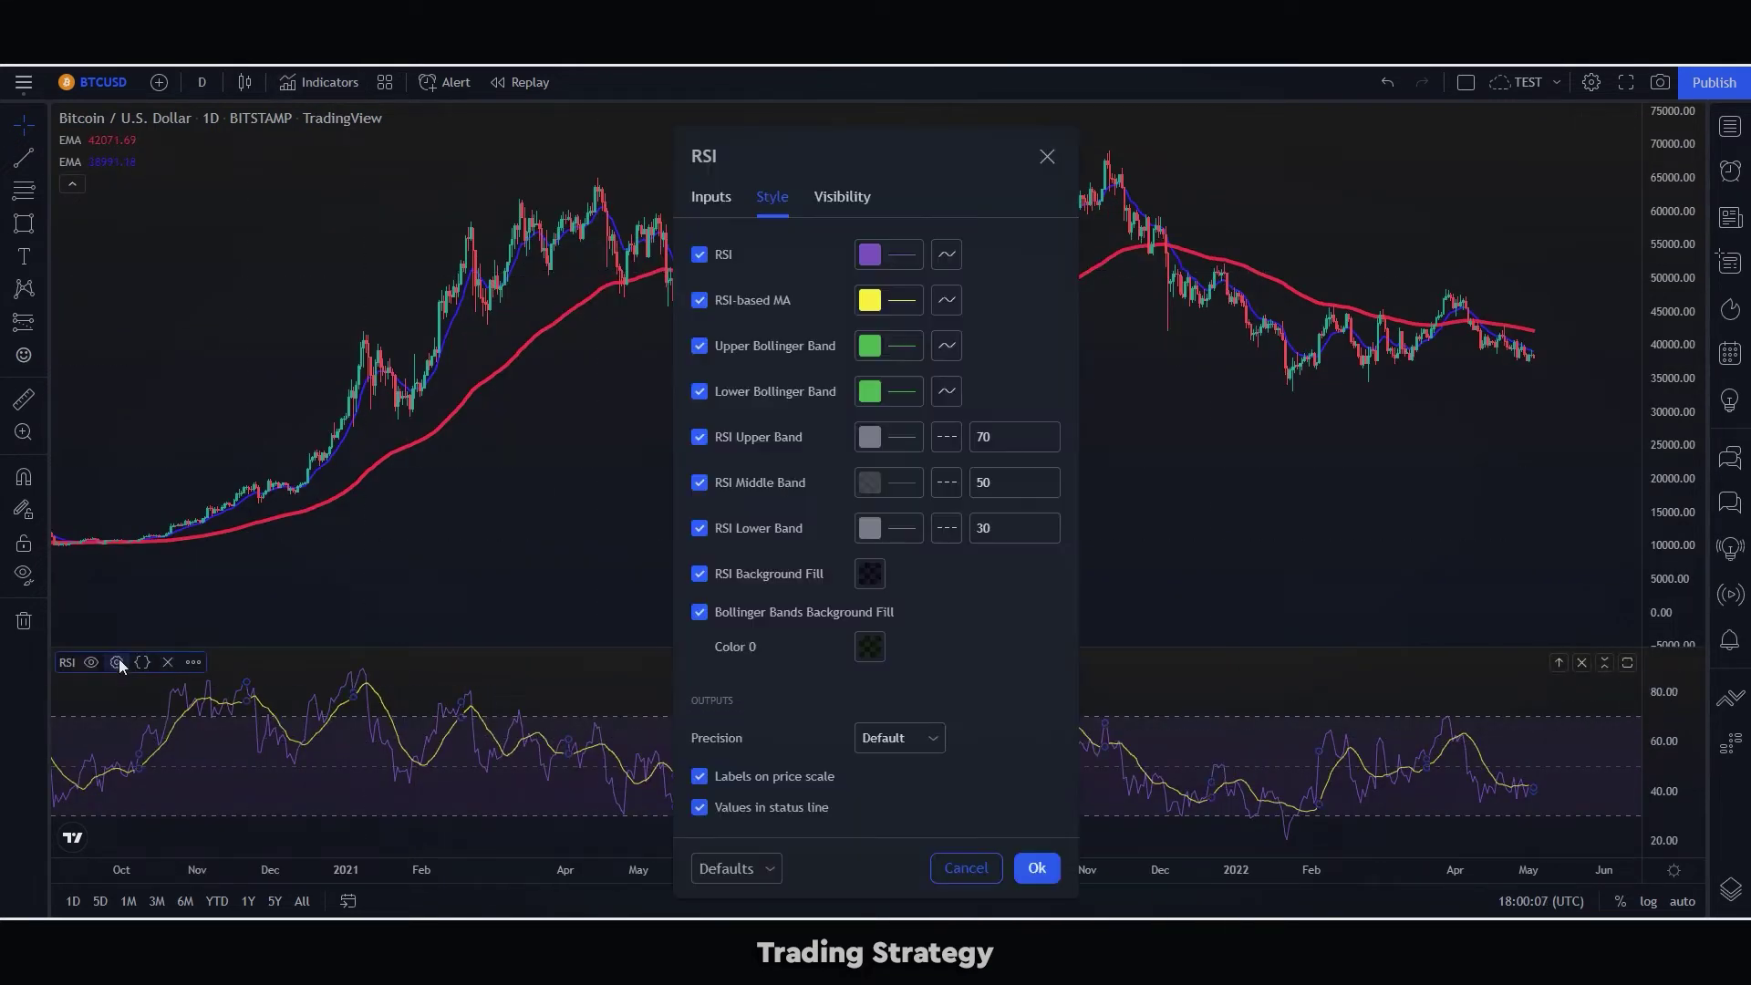
click(700, 300)
click(899, 481)
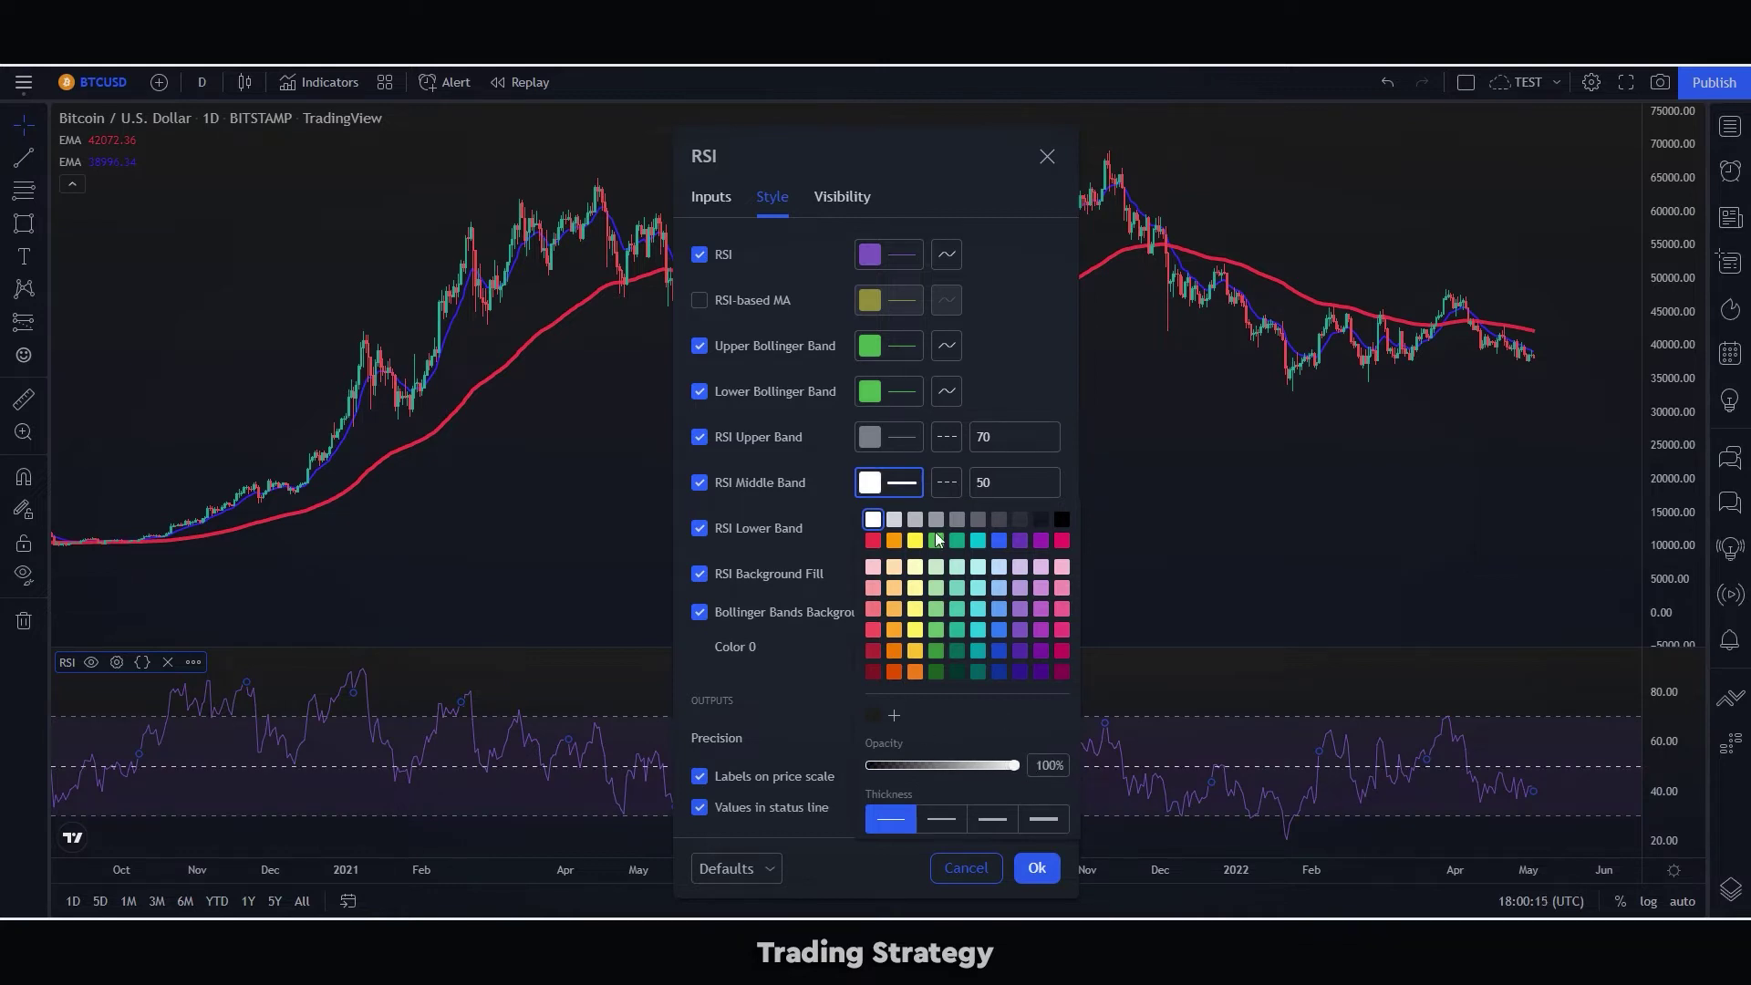
click(949, 488)
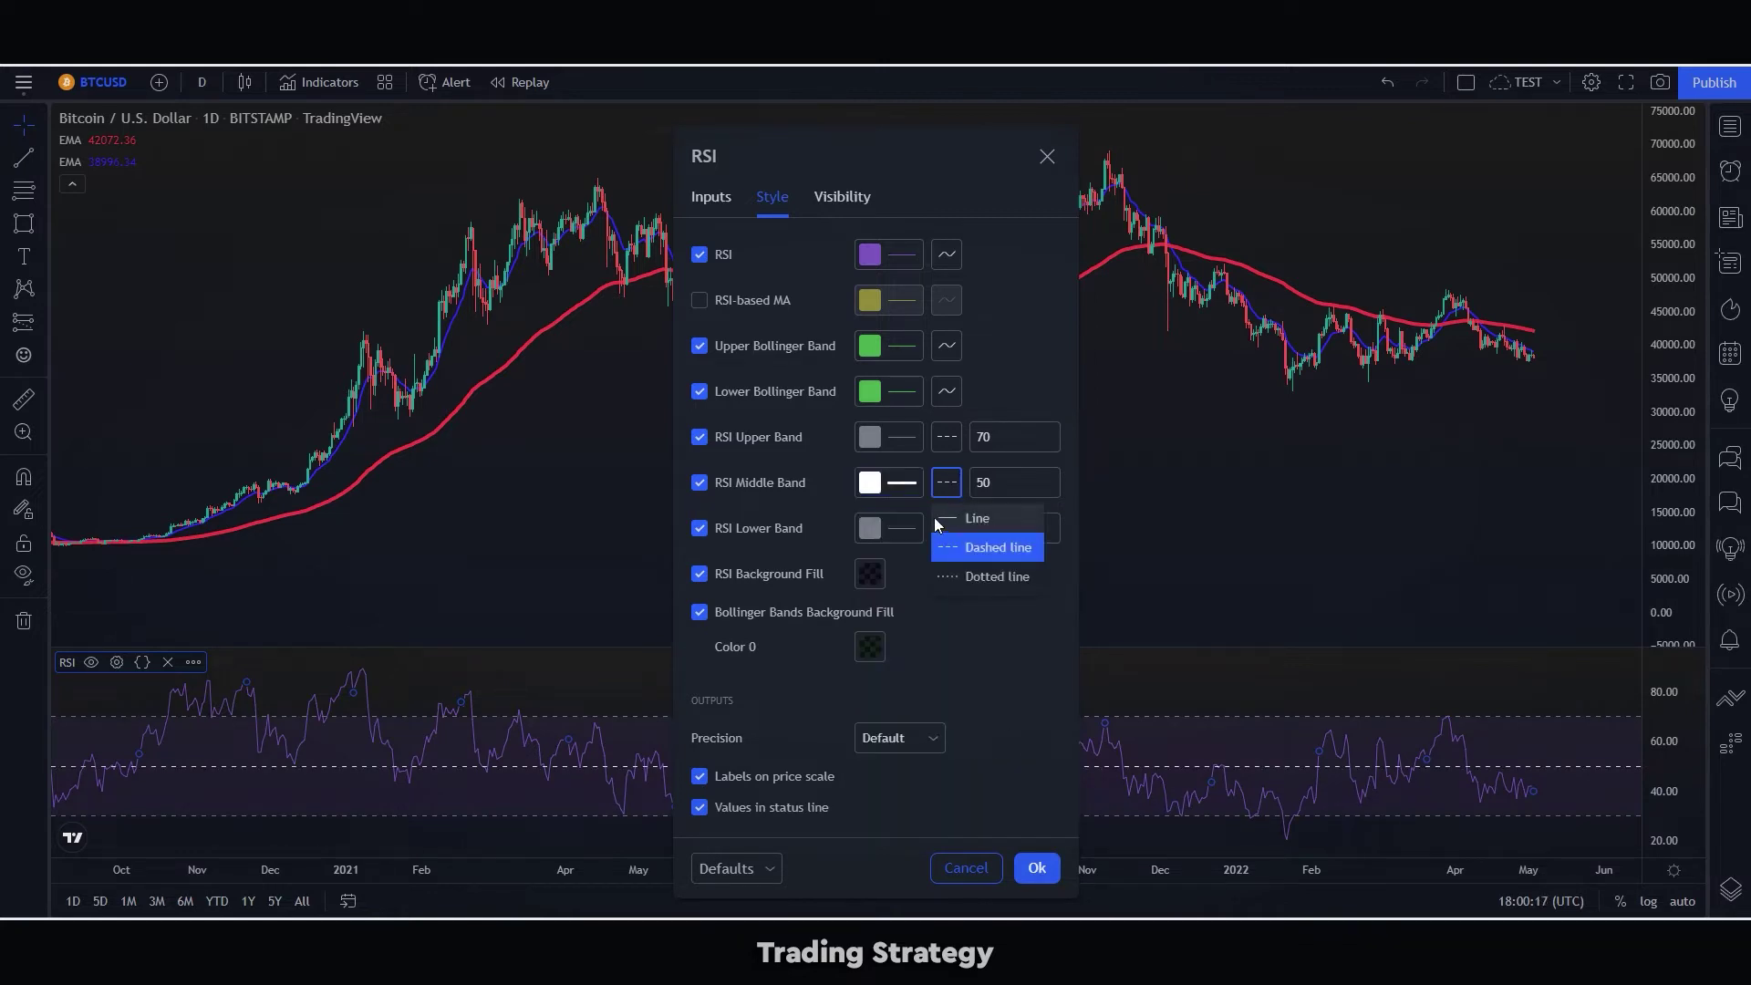
click(986, 523)
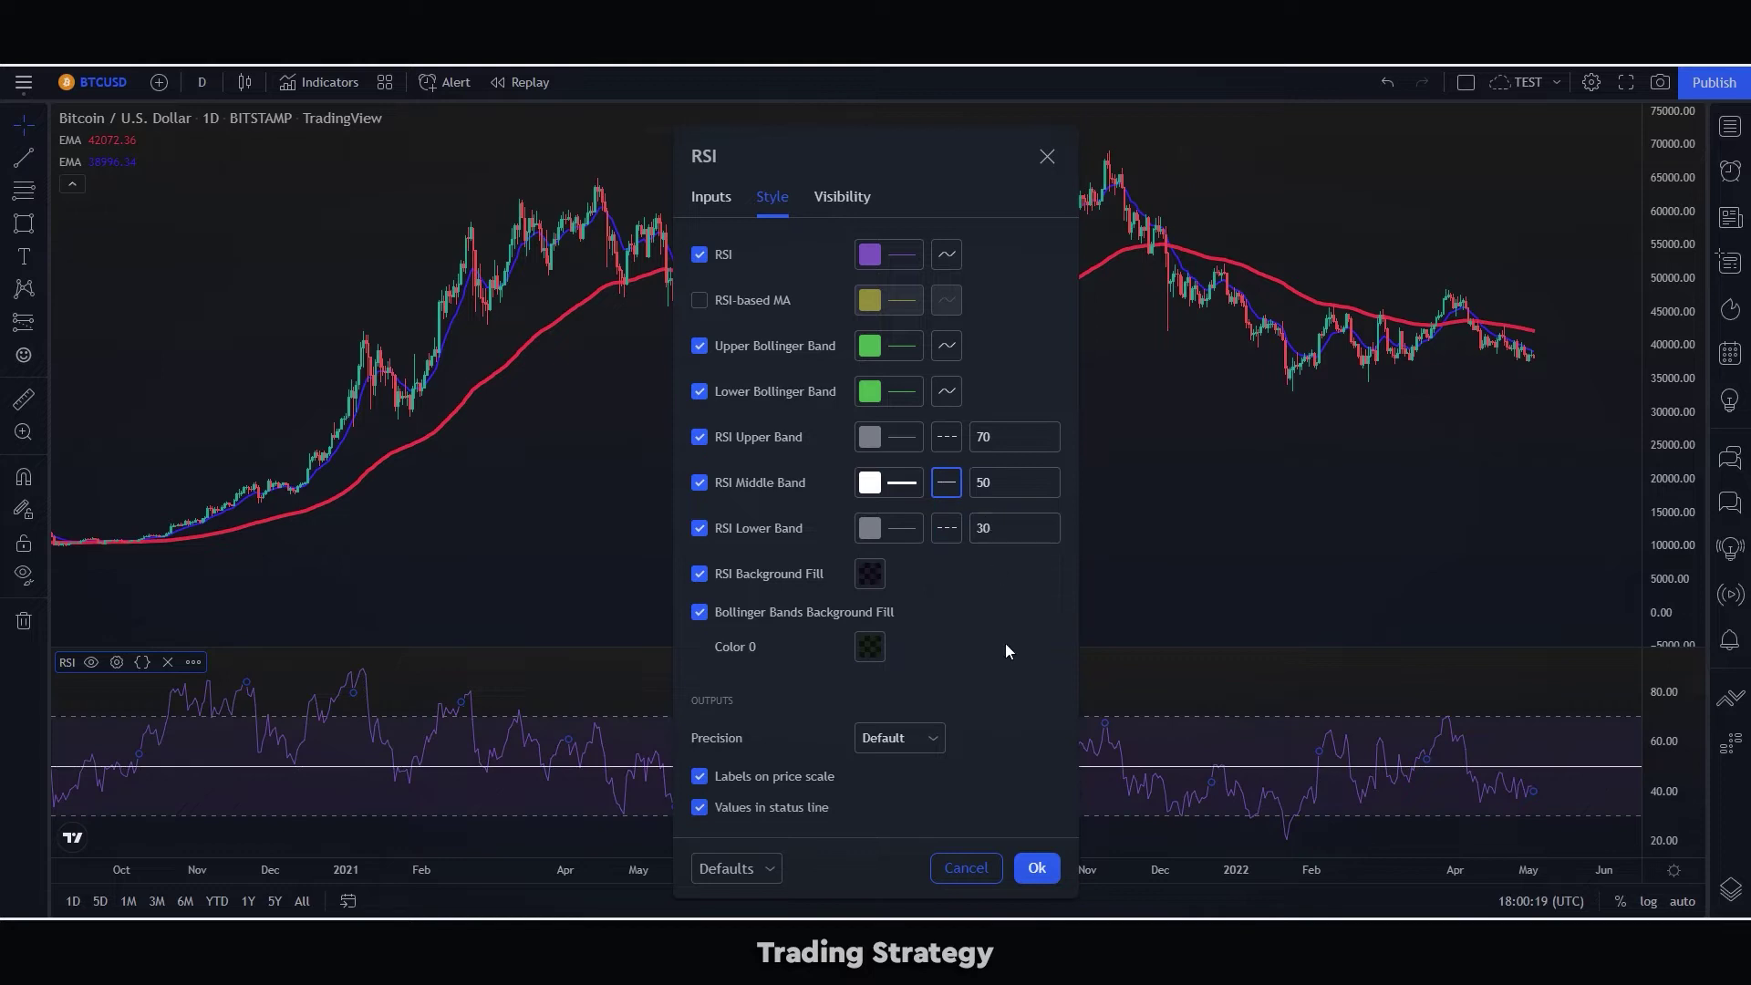
click(1037, 867)
drag(1009, 559, 1098, 488)
Step: Scroll and drag the daily chart to frame the November 2020 to March 2021 rally
scroll(1097, 488, left, 15)
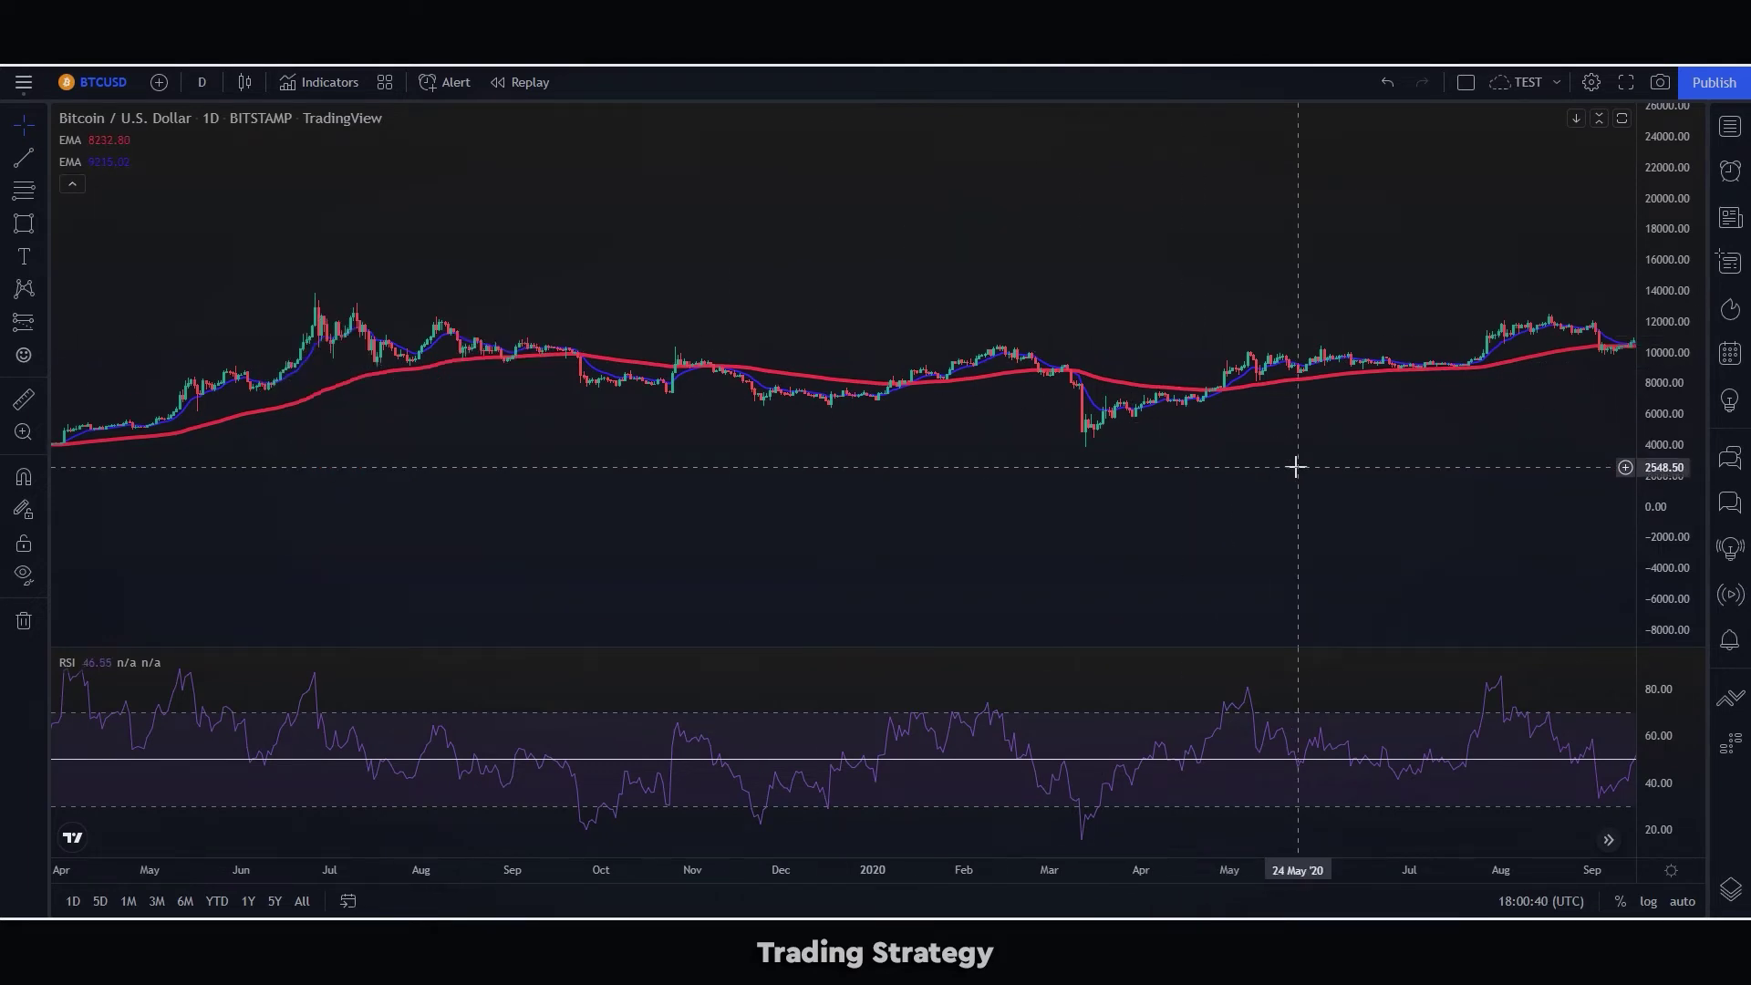
scroll(1295, 467, up, 5)
scroll(1427, 418, up, 3)
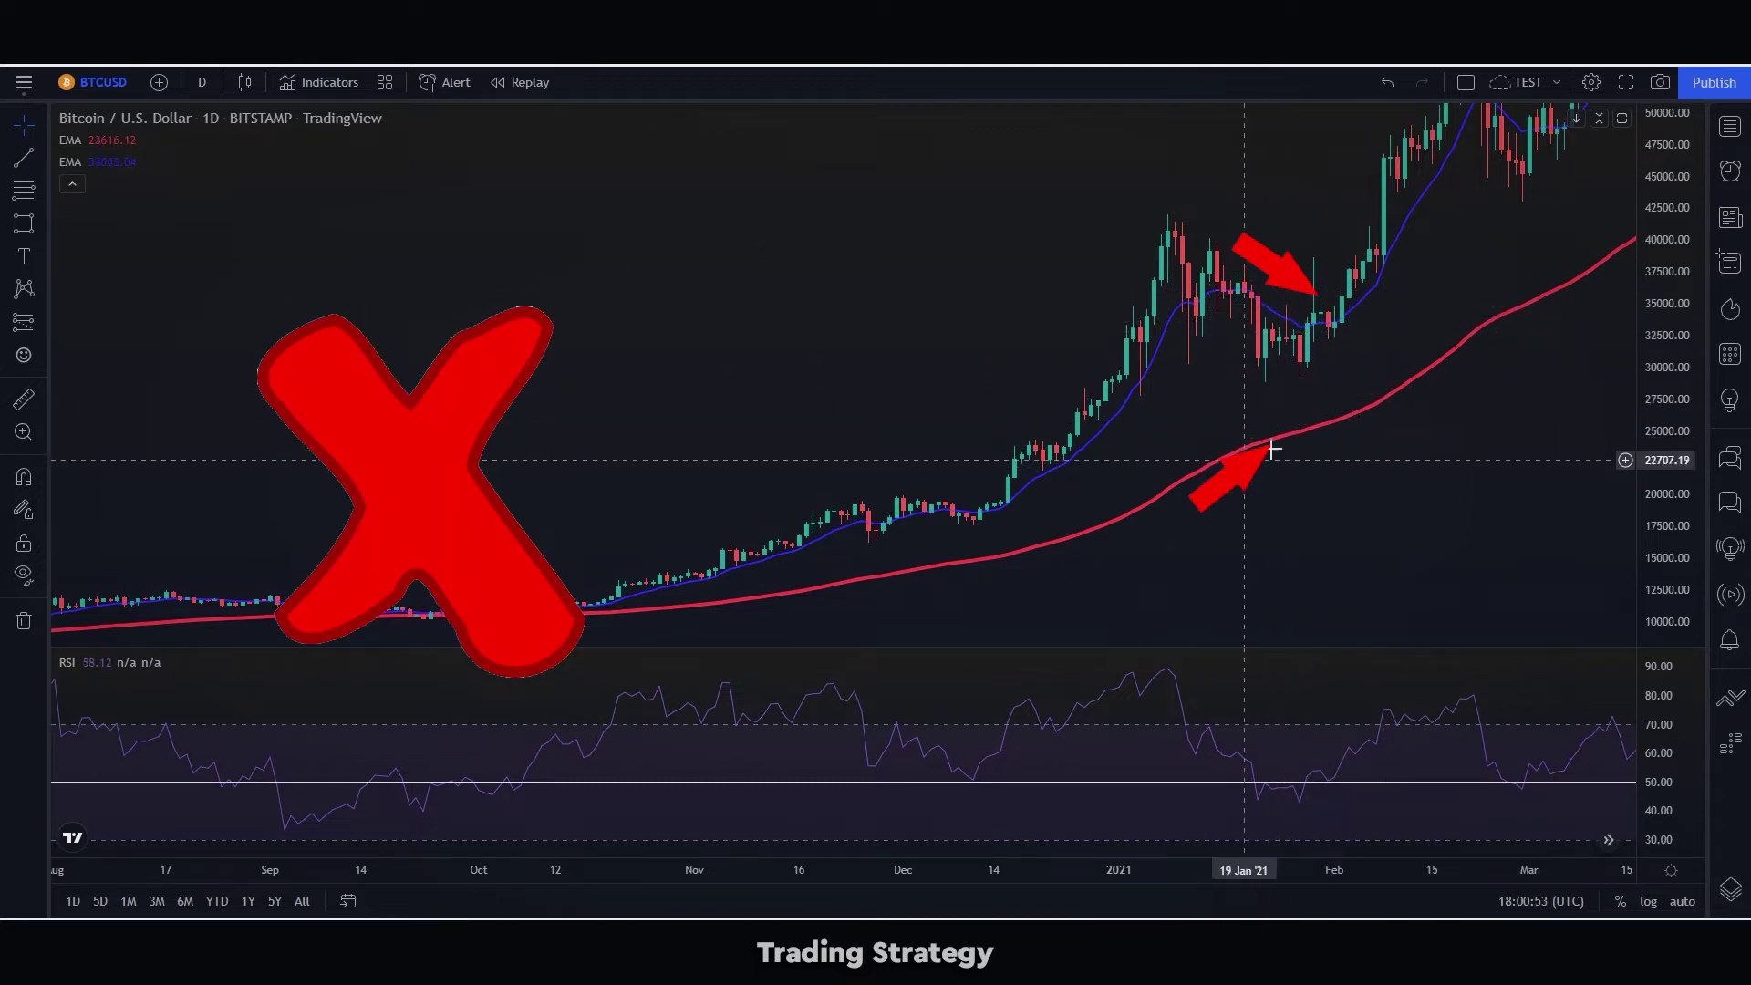
drag(1396, 485, 1094, 336)
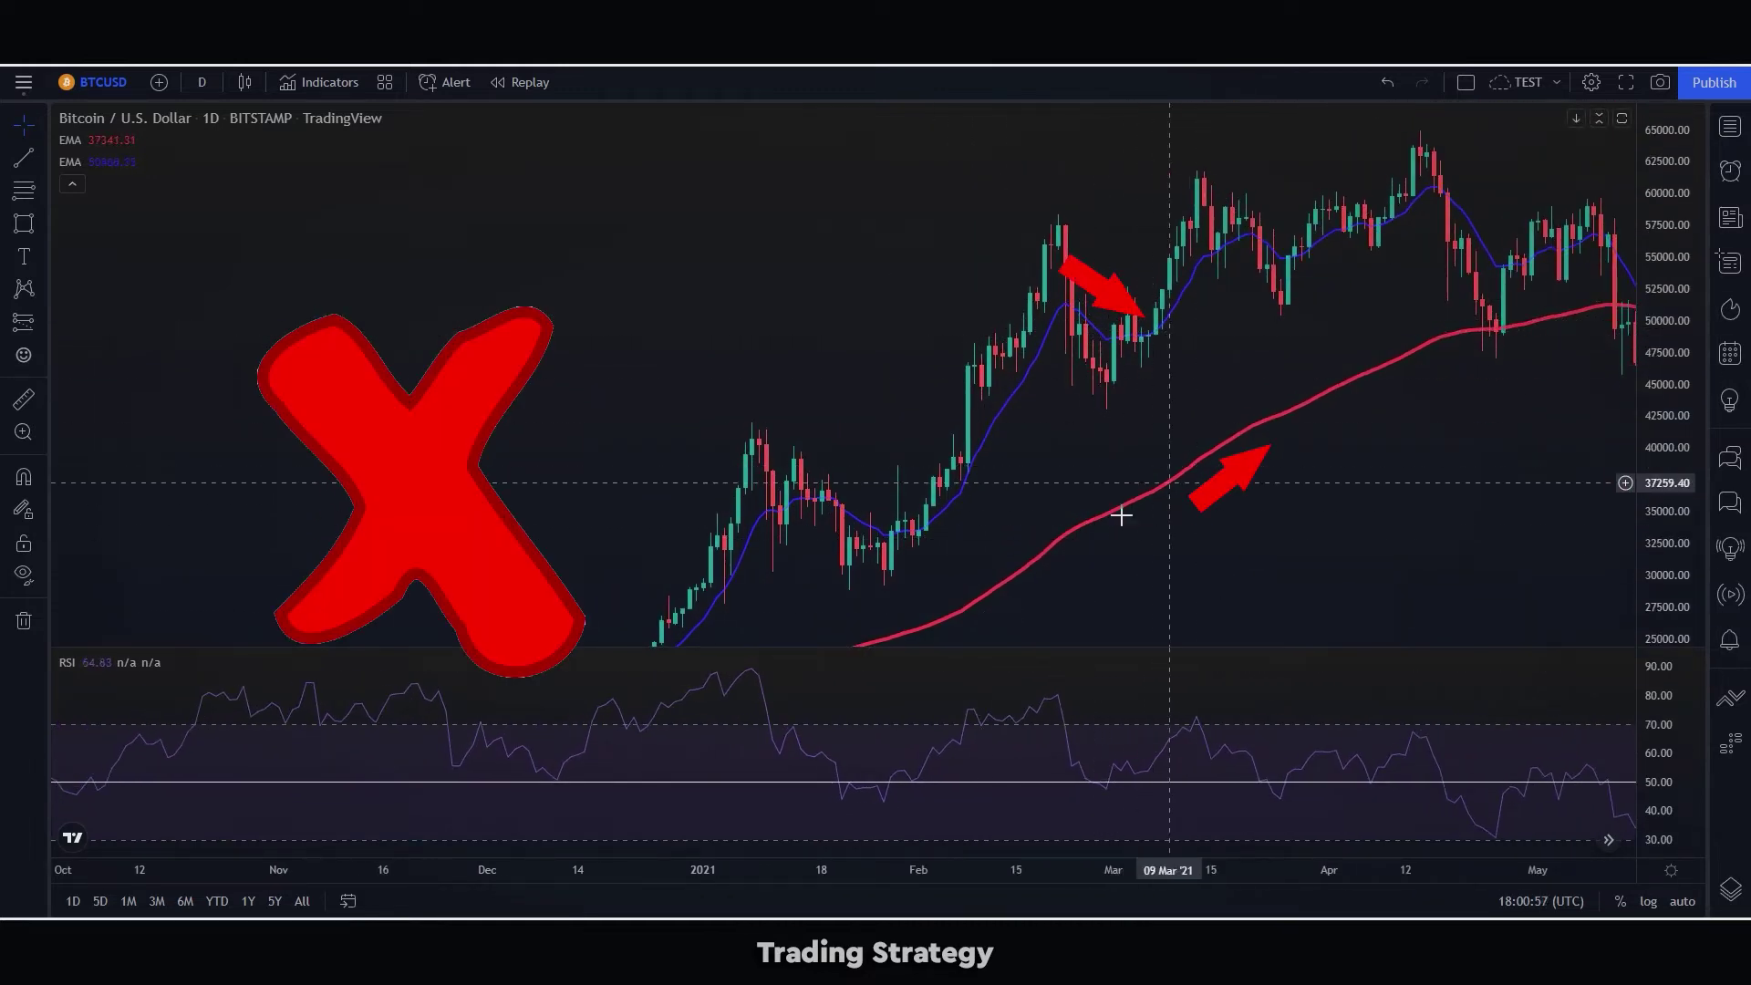
drag(1256, 501, 989, 282)
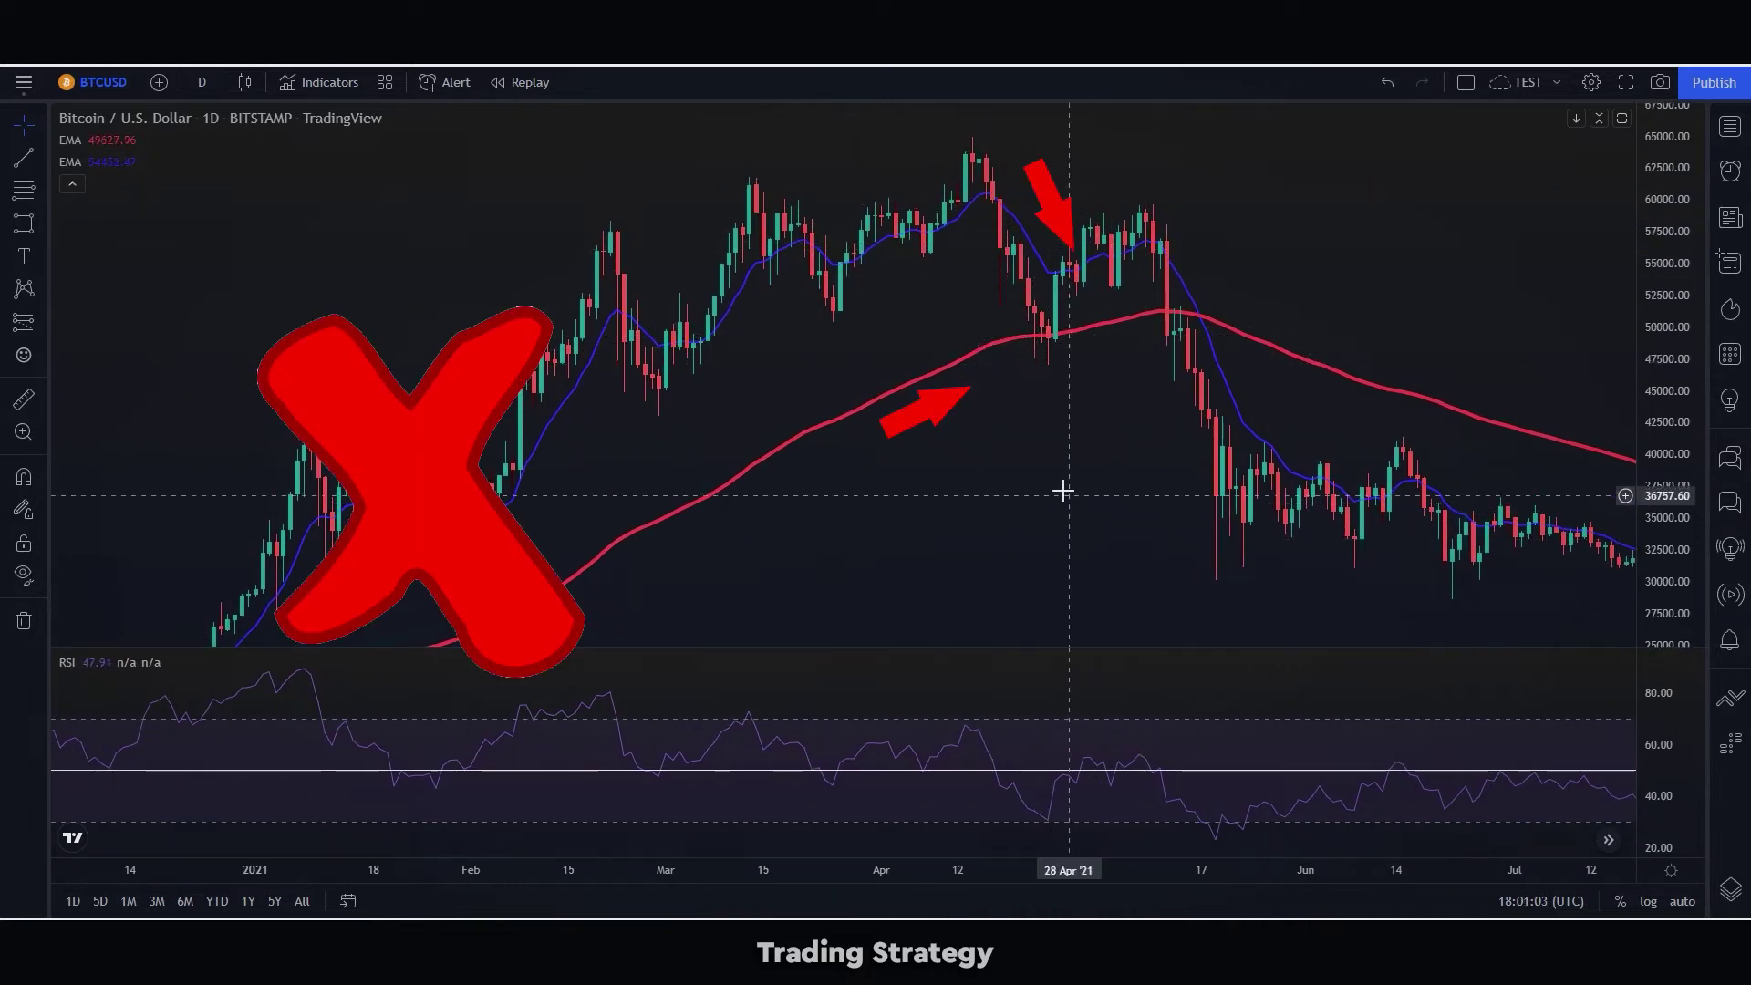
drag(1071, 498, 879, 402)
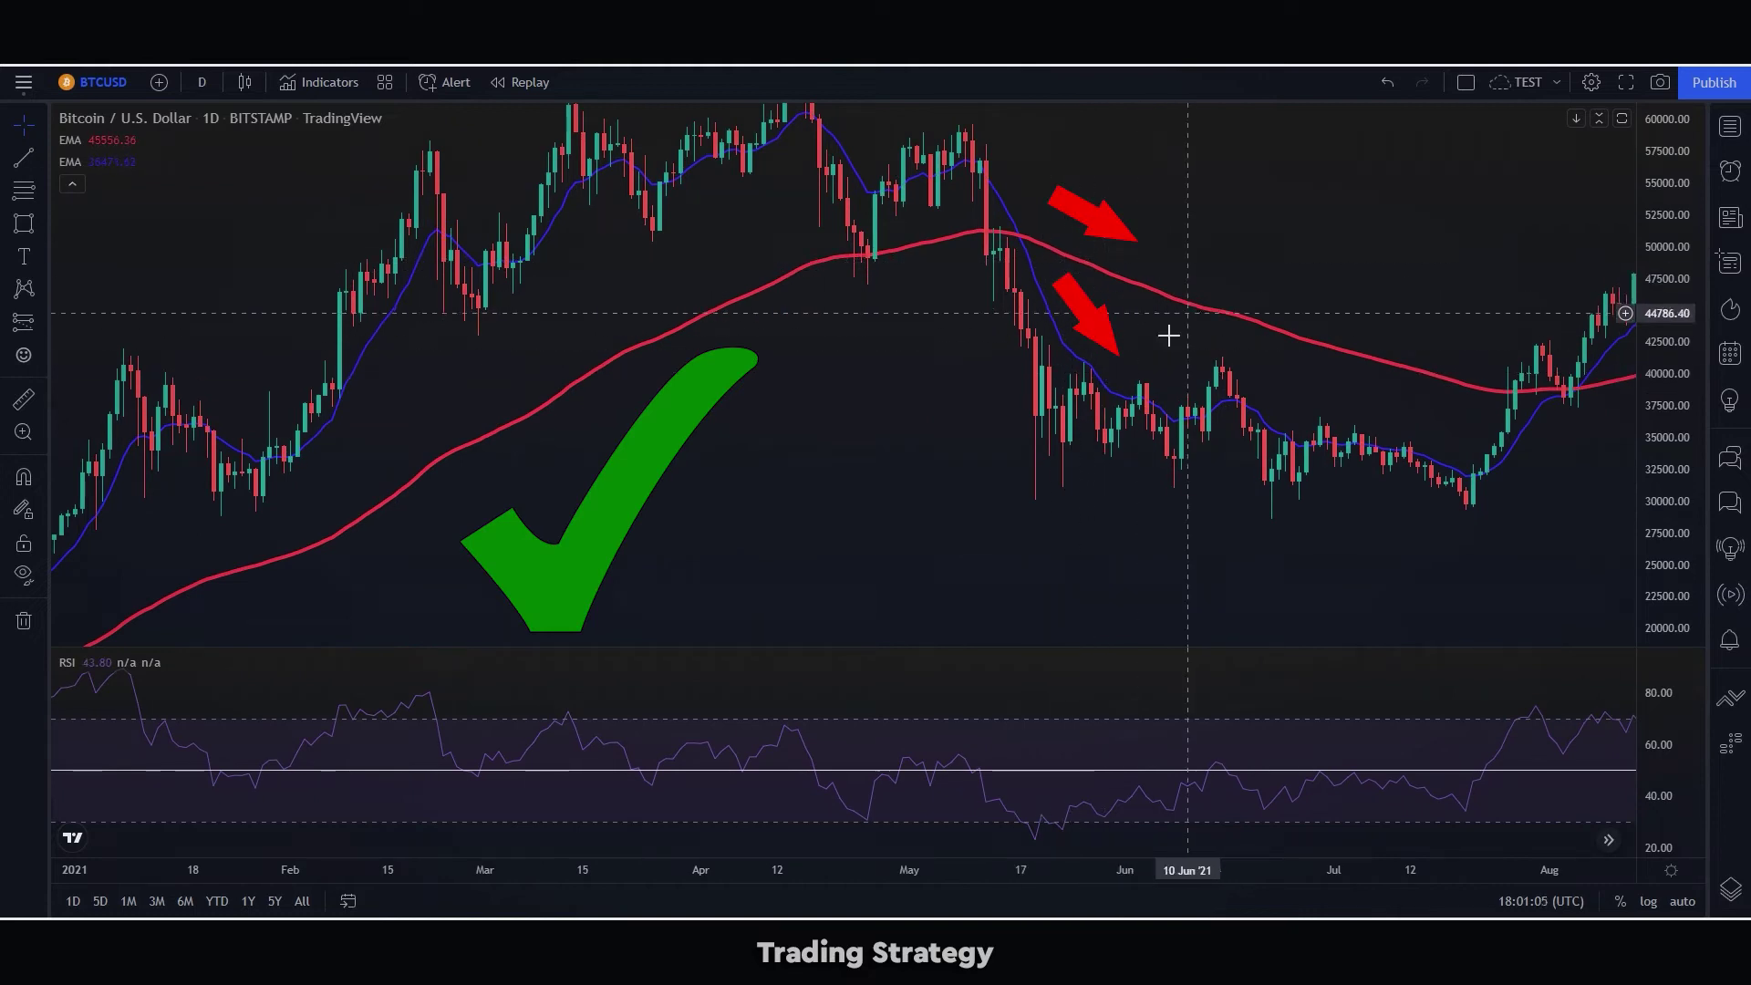
drag(1134, 440, 640, 575)
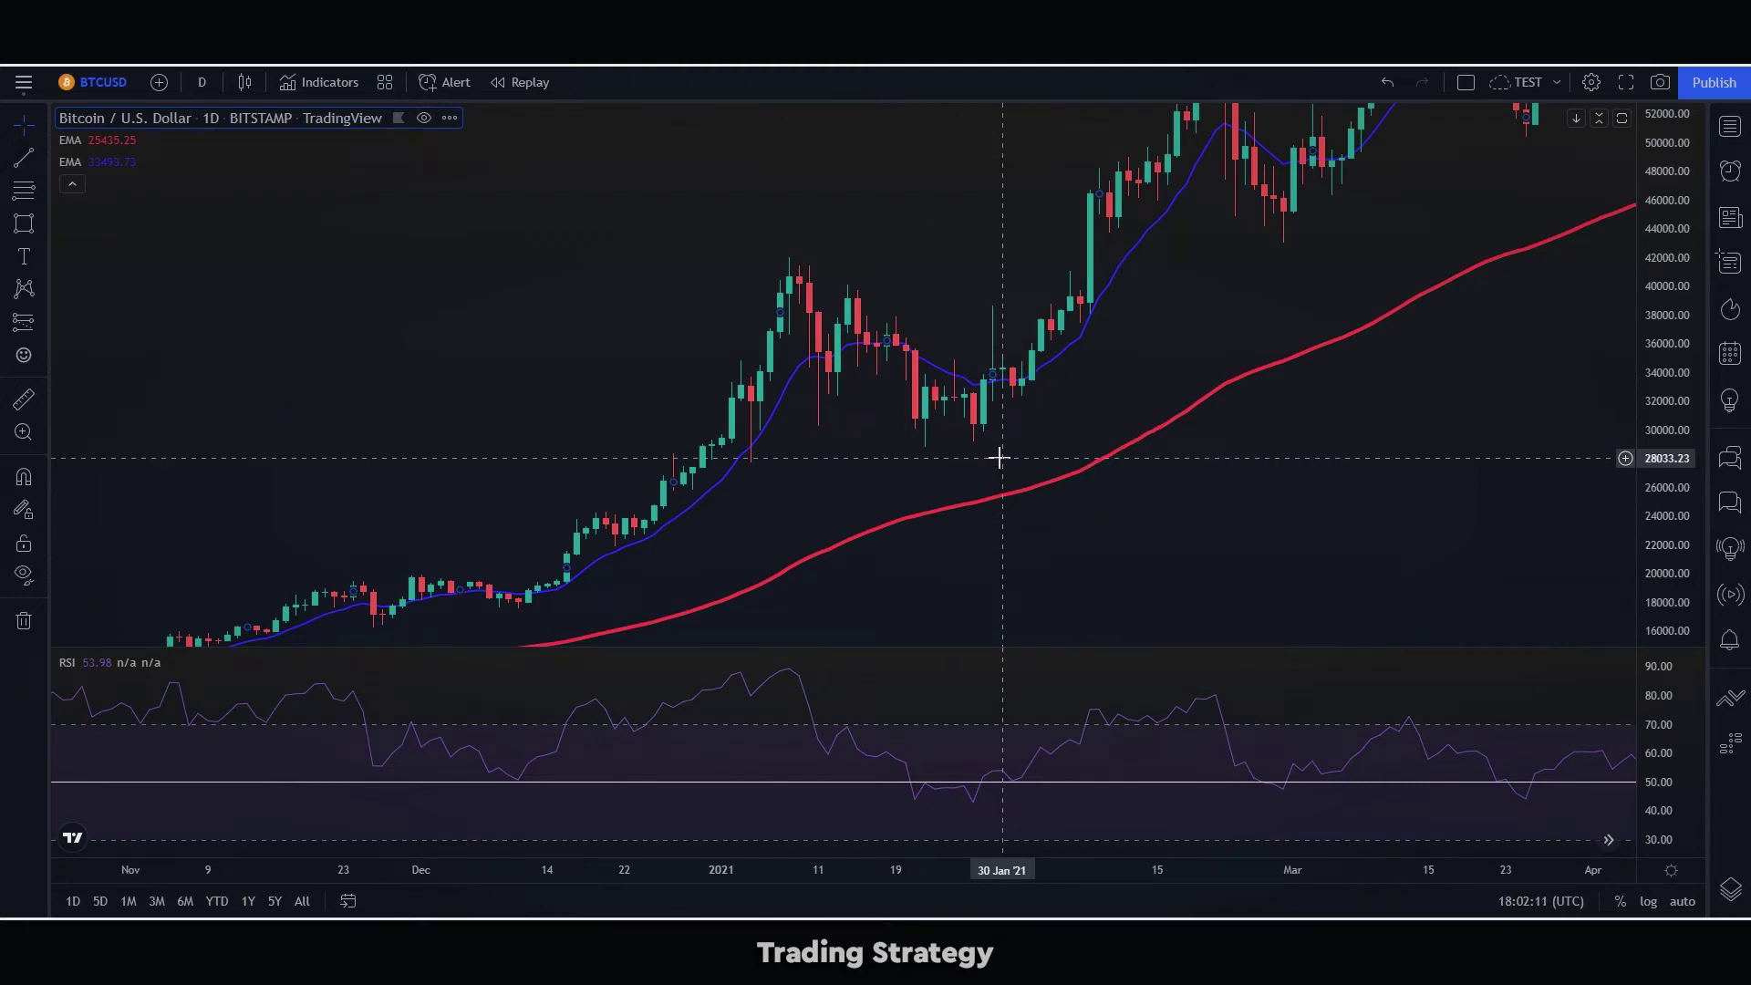
drag(1028, 438, 963, 495)
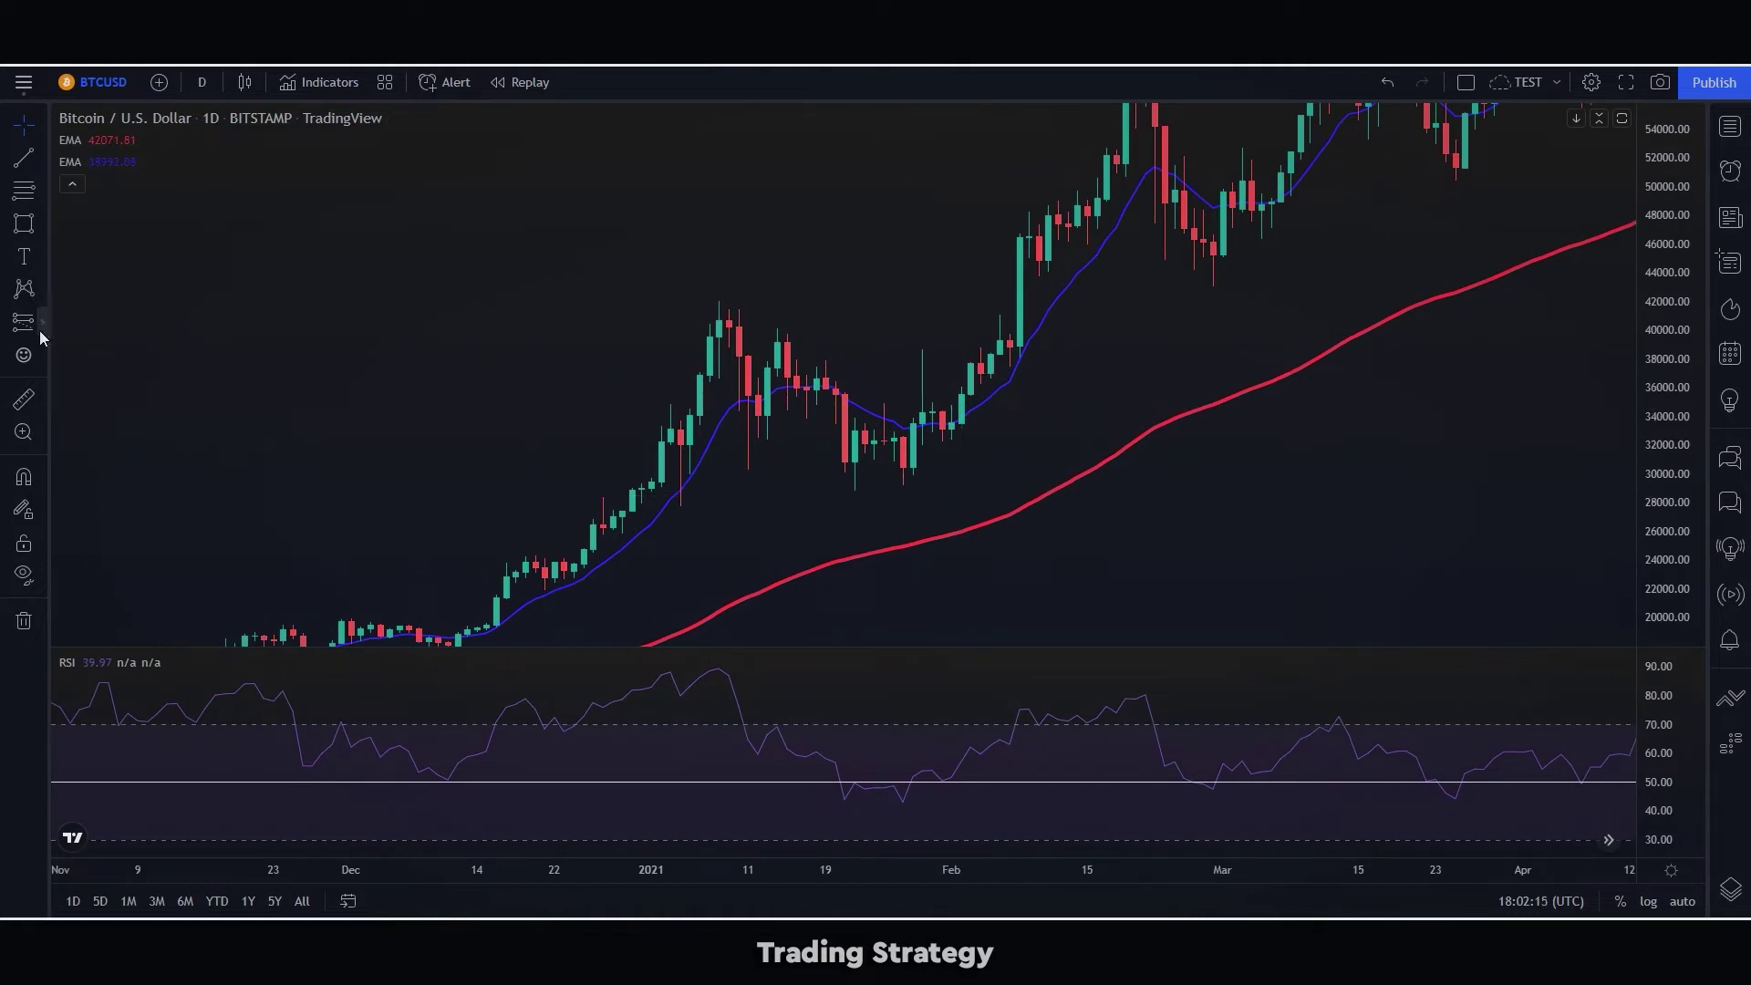
Step: Place a Long Position at the 28 Jan 2021 entry, replacing a misplaced first attempt
click(923, 406)
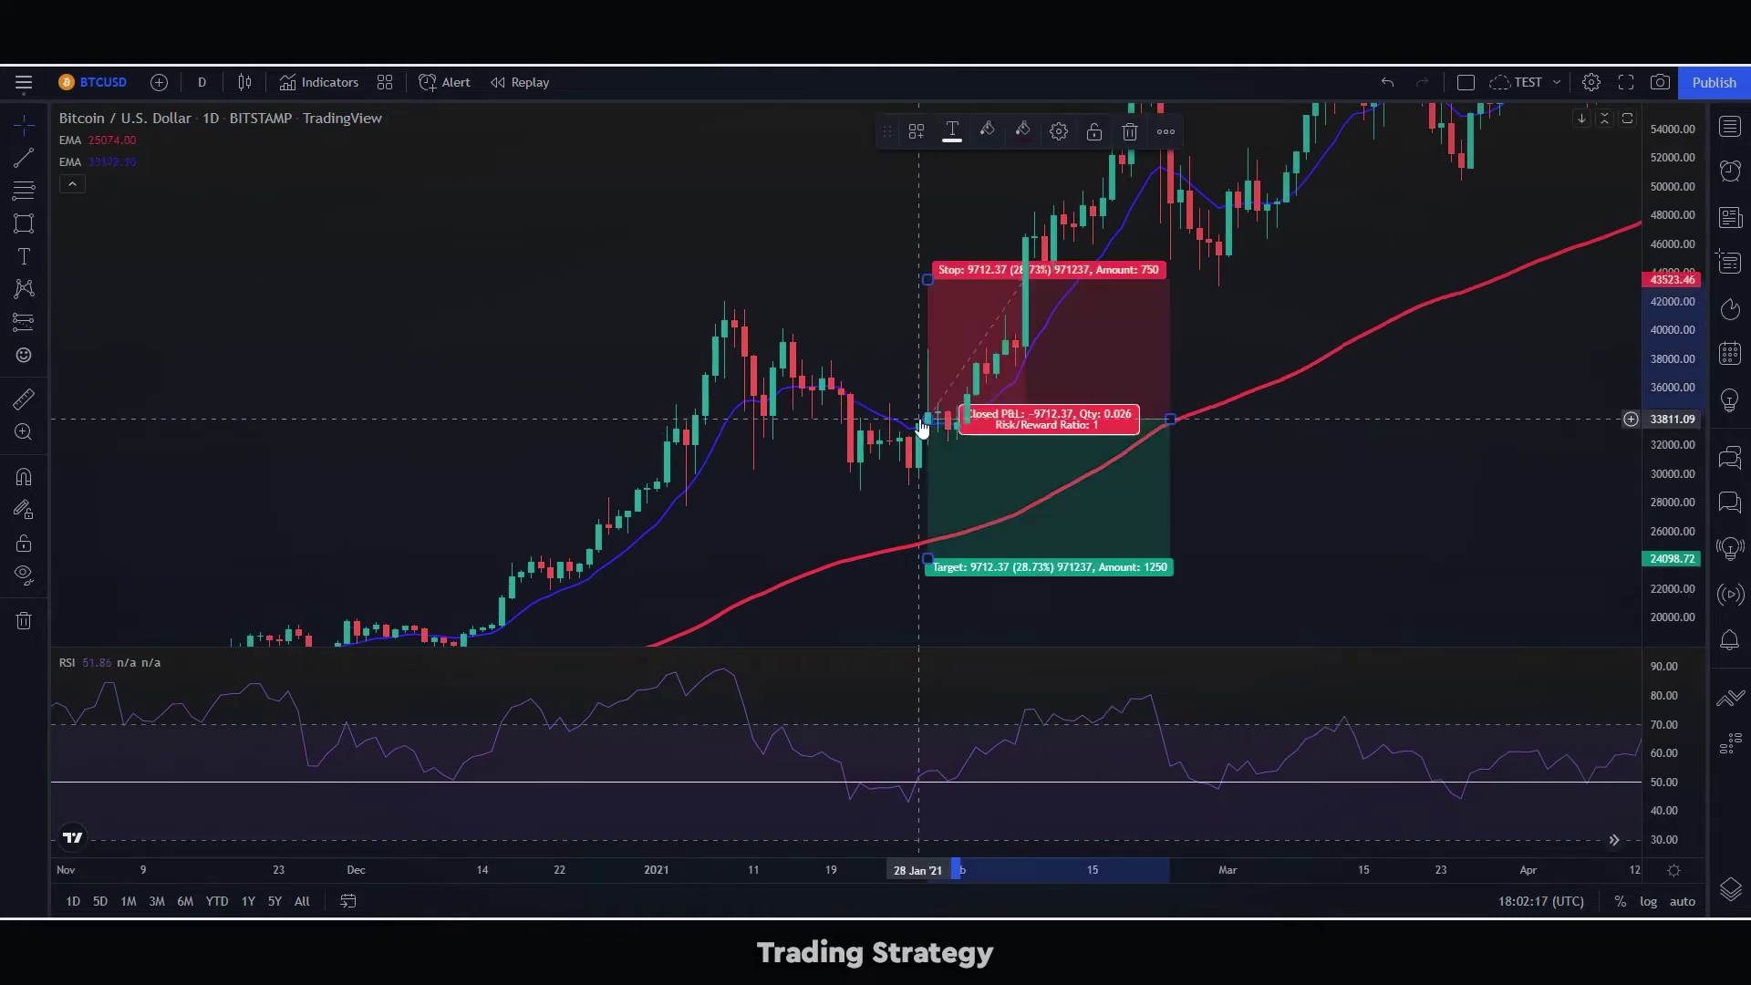
key(ctrl+z)
click(43, 325)
click(165, 330)
click(927, 422)
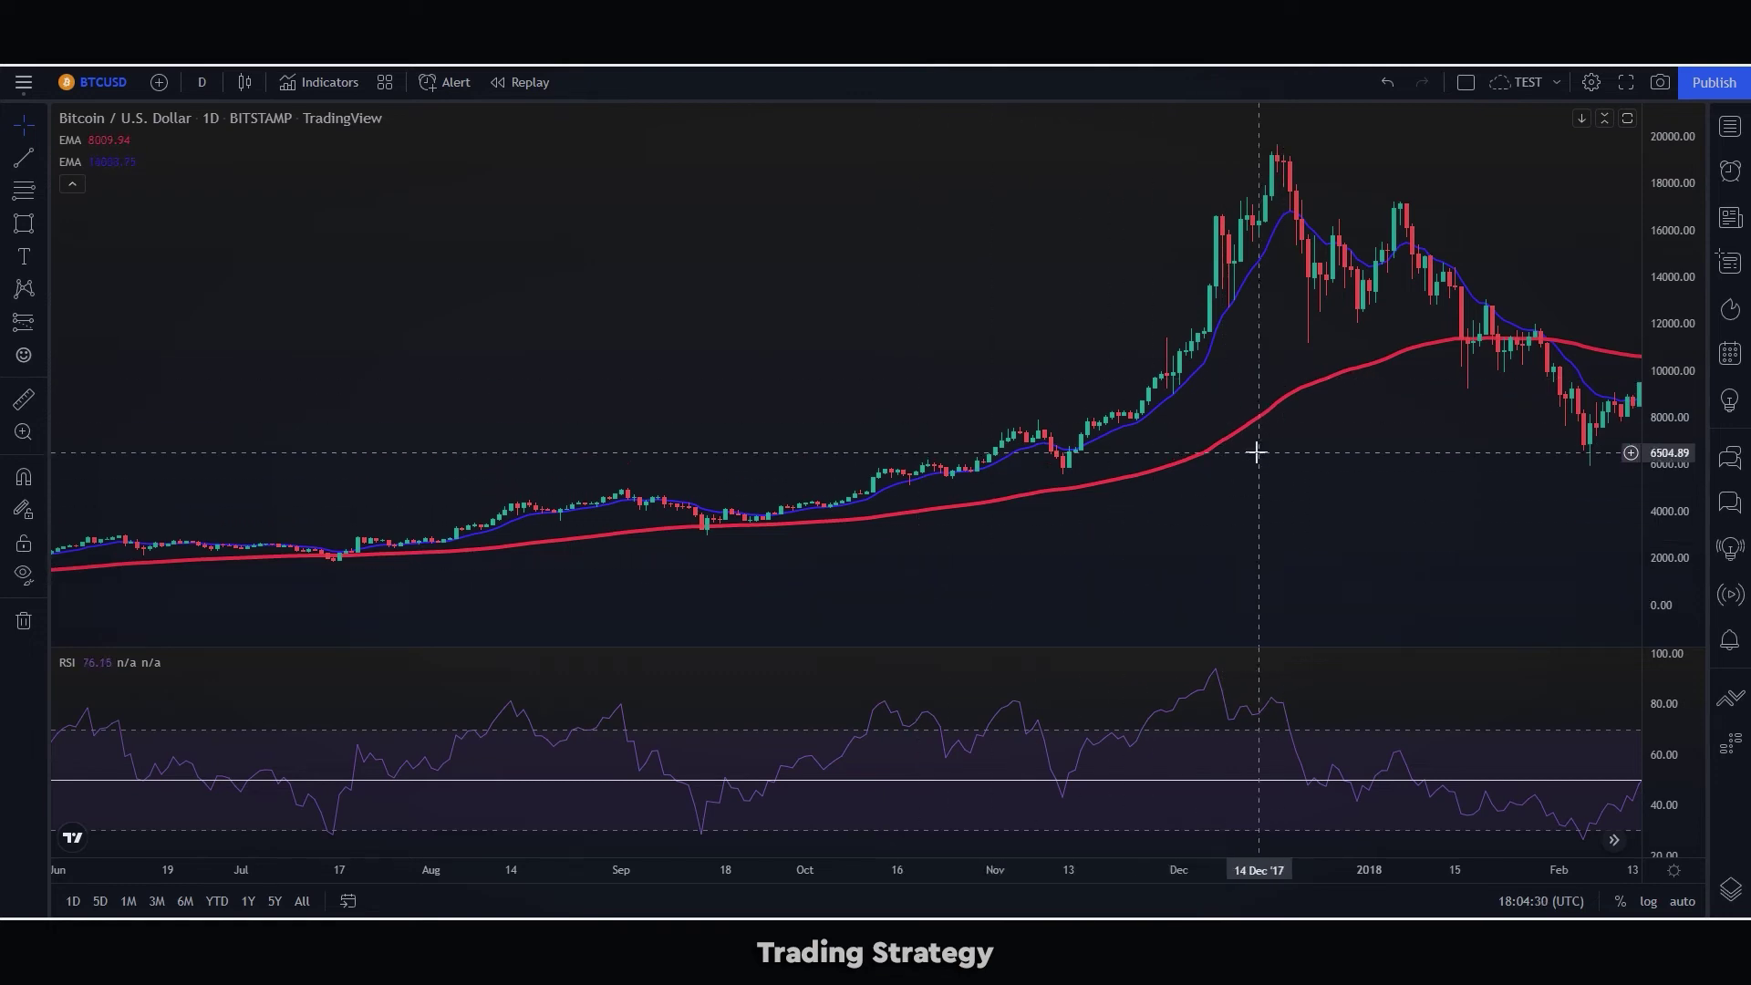
Step: Zoom to Aug 2017–Jan 2018 and place a Long Position at the 26 Sep entry
drag(1132, 590, 1365, 536)
scroll(1391, 508, up, 3)
drag(1655, 497, 1262, 520)
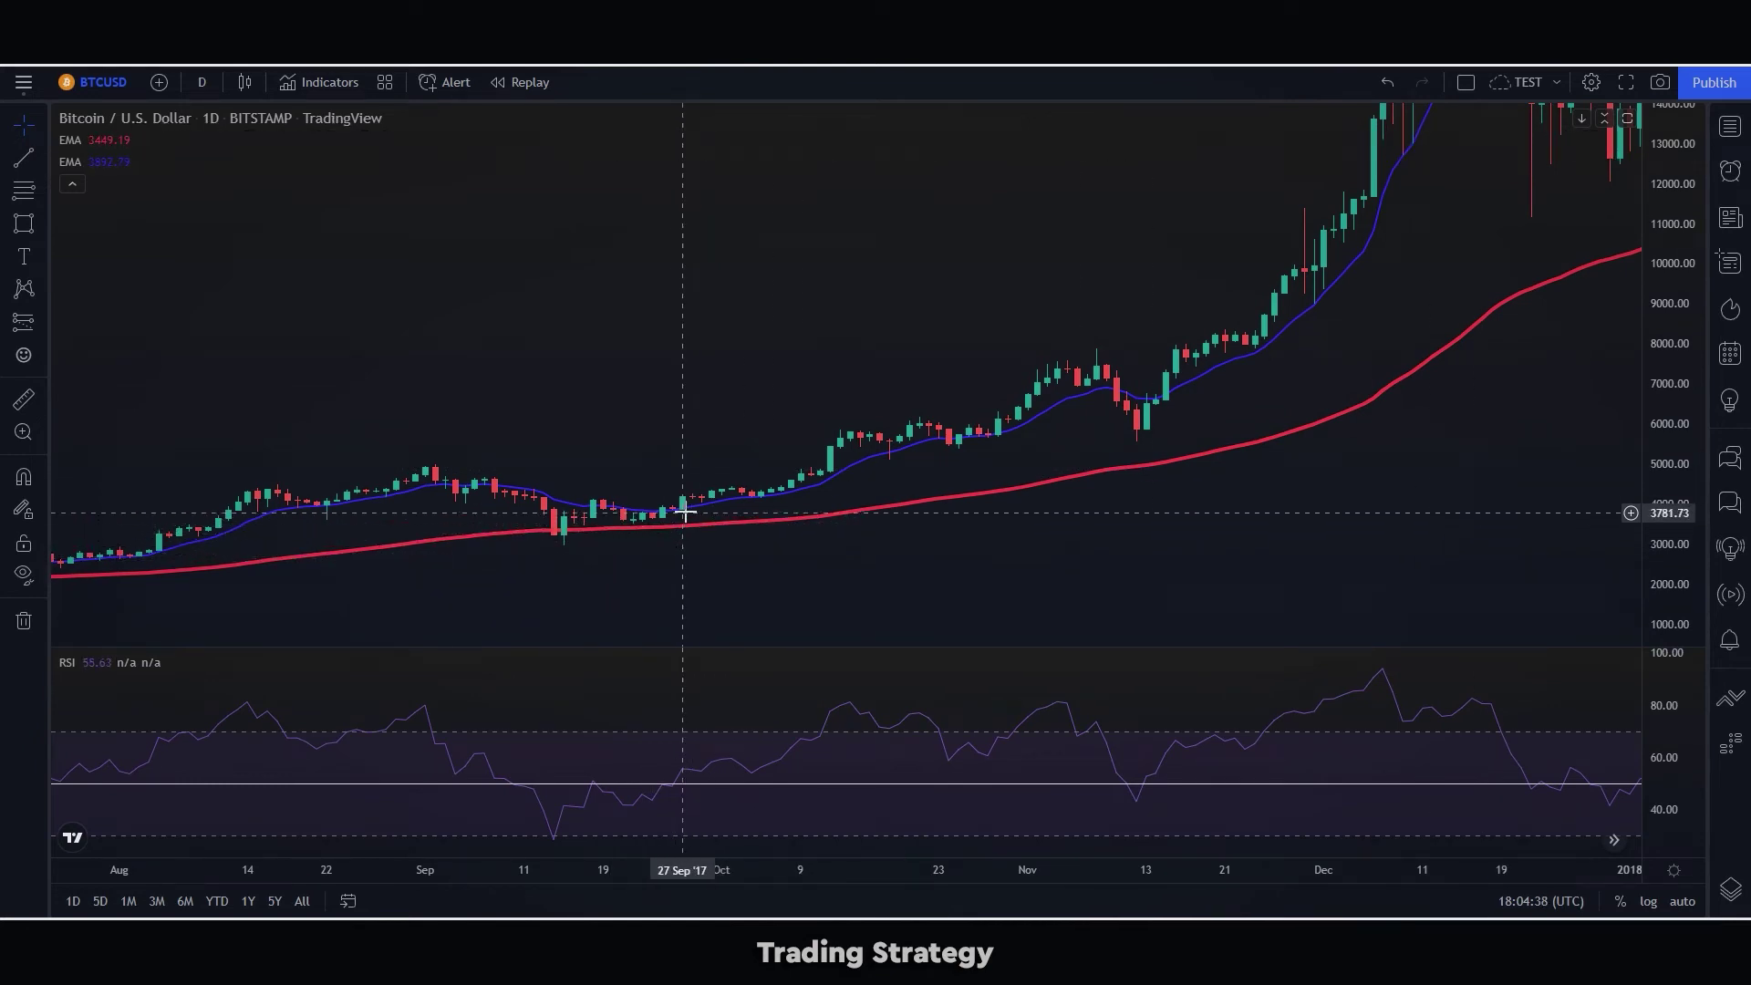
click(41, 325)
click(123, 330)
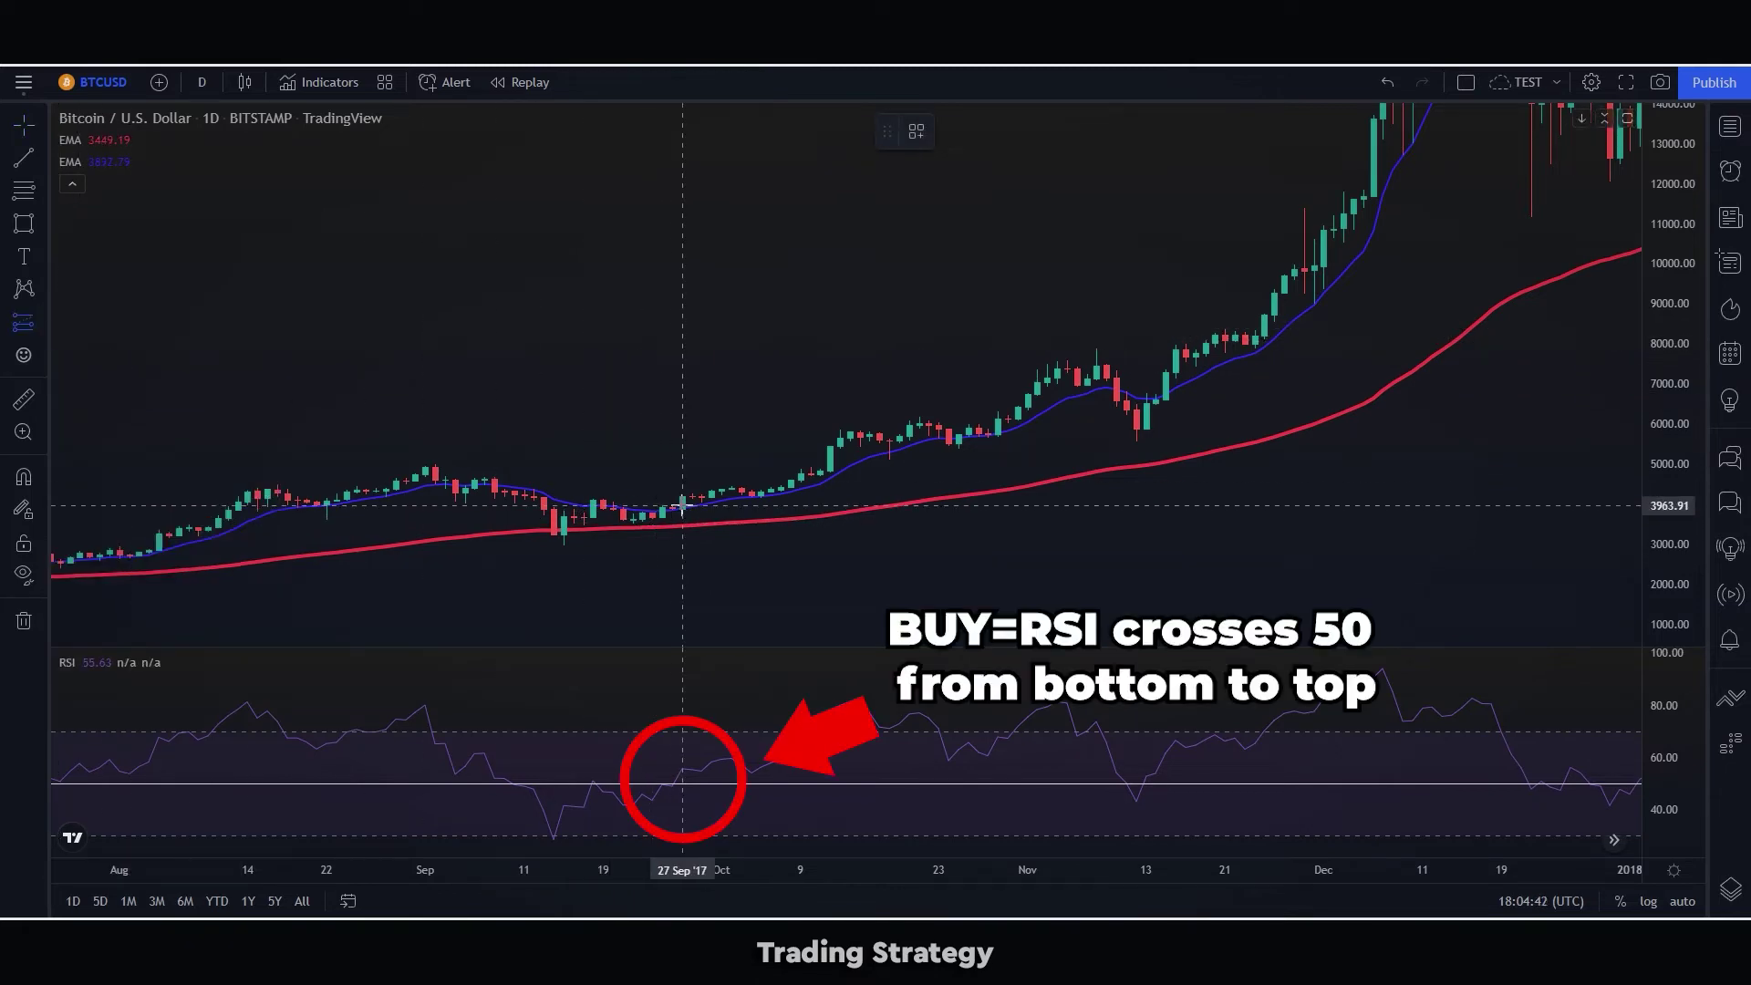
click(682, 501)
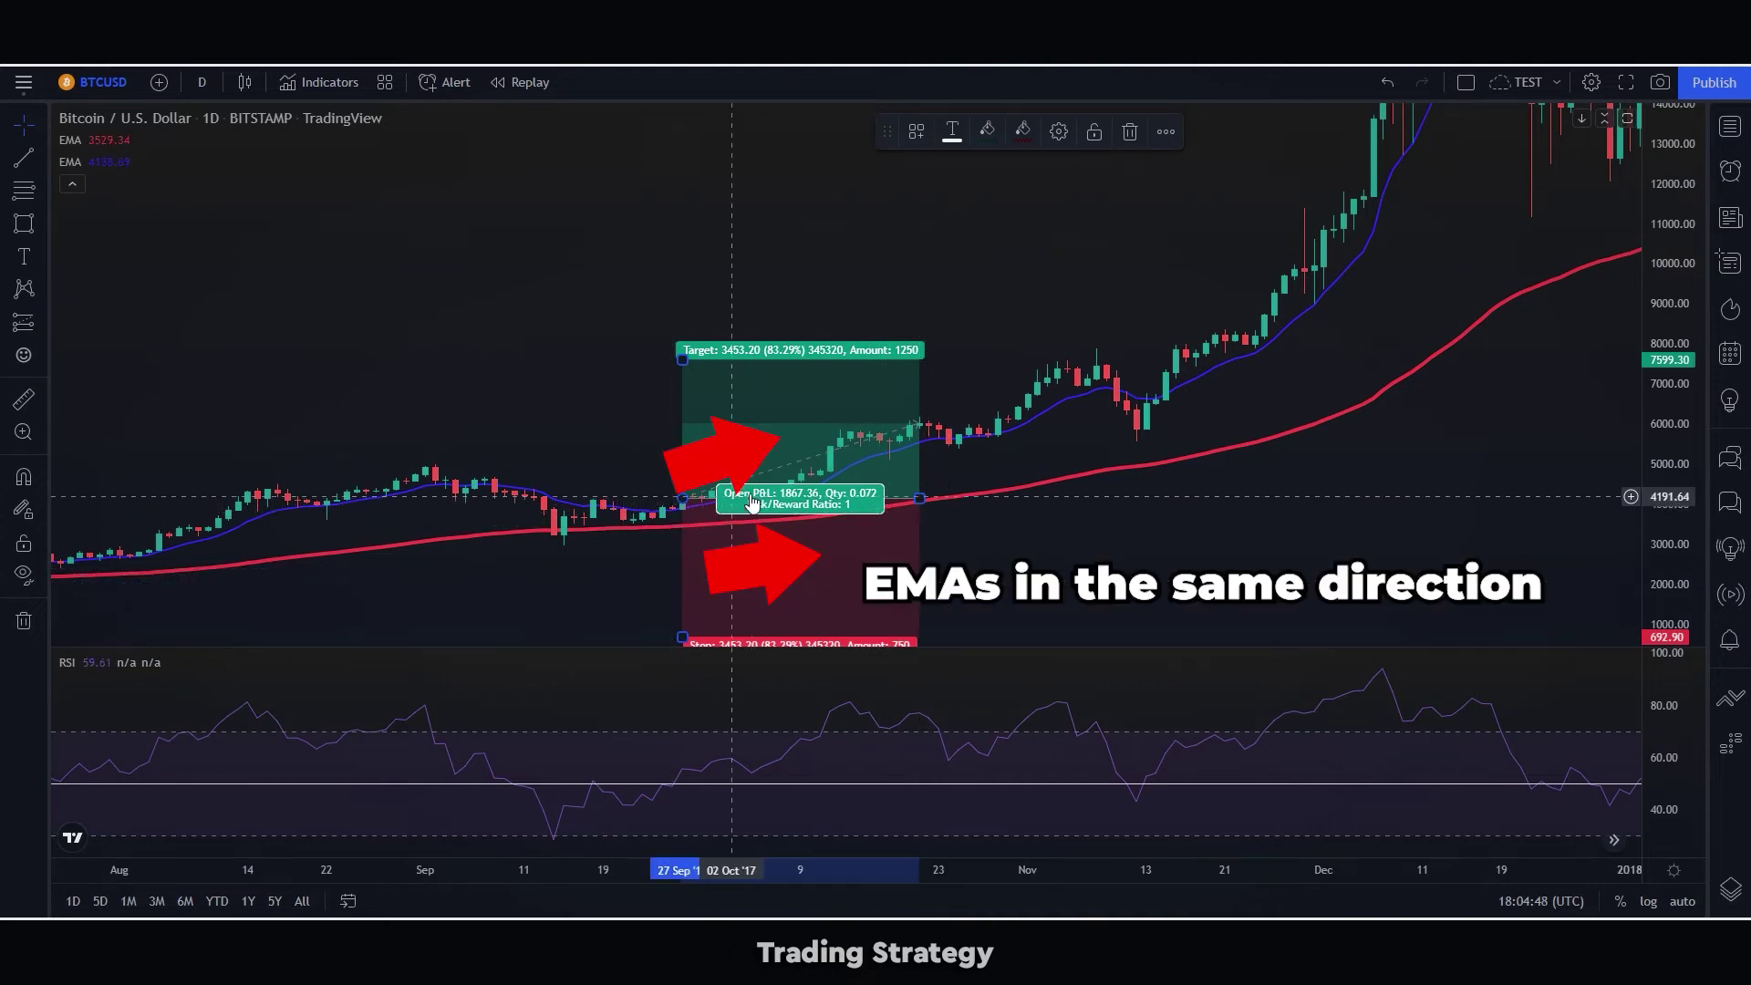
Step: Raise the long trade's stop loss to 2688.62 and lower its profit target
drag(999, 534, 1015, 503)
click(857, 539)
drag(703, 605, 689, 526)
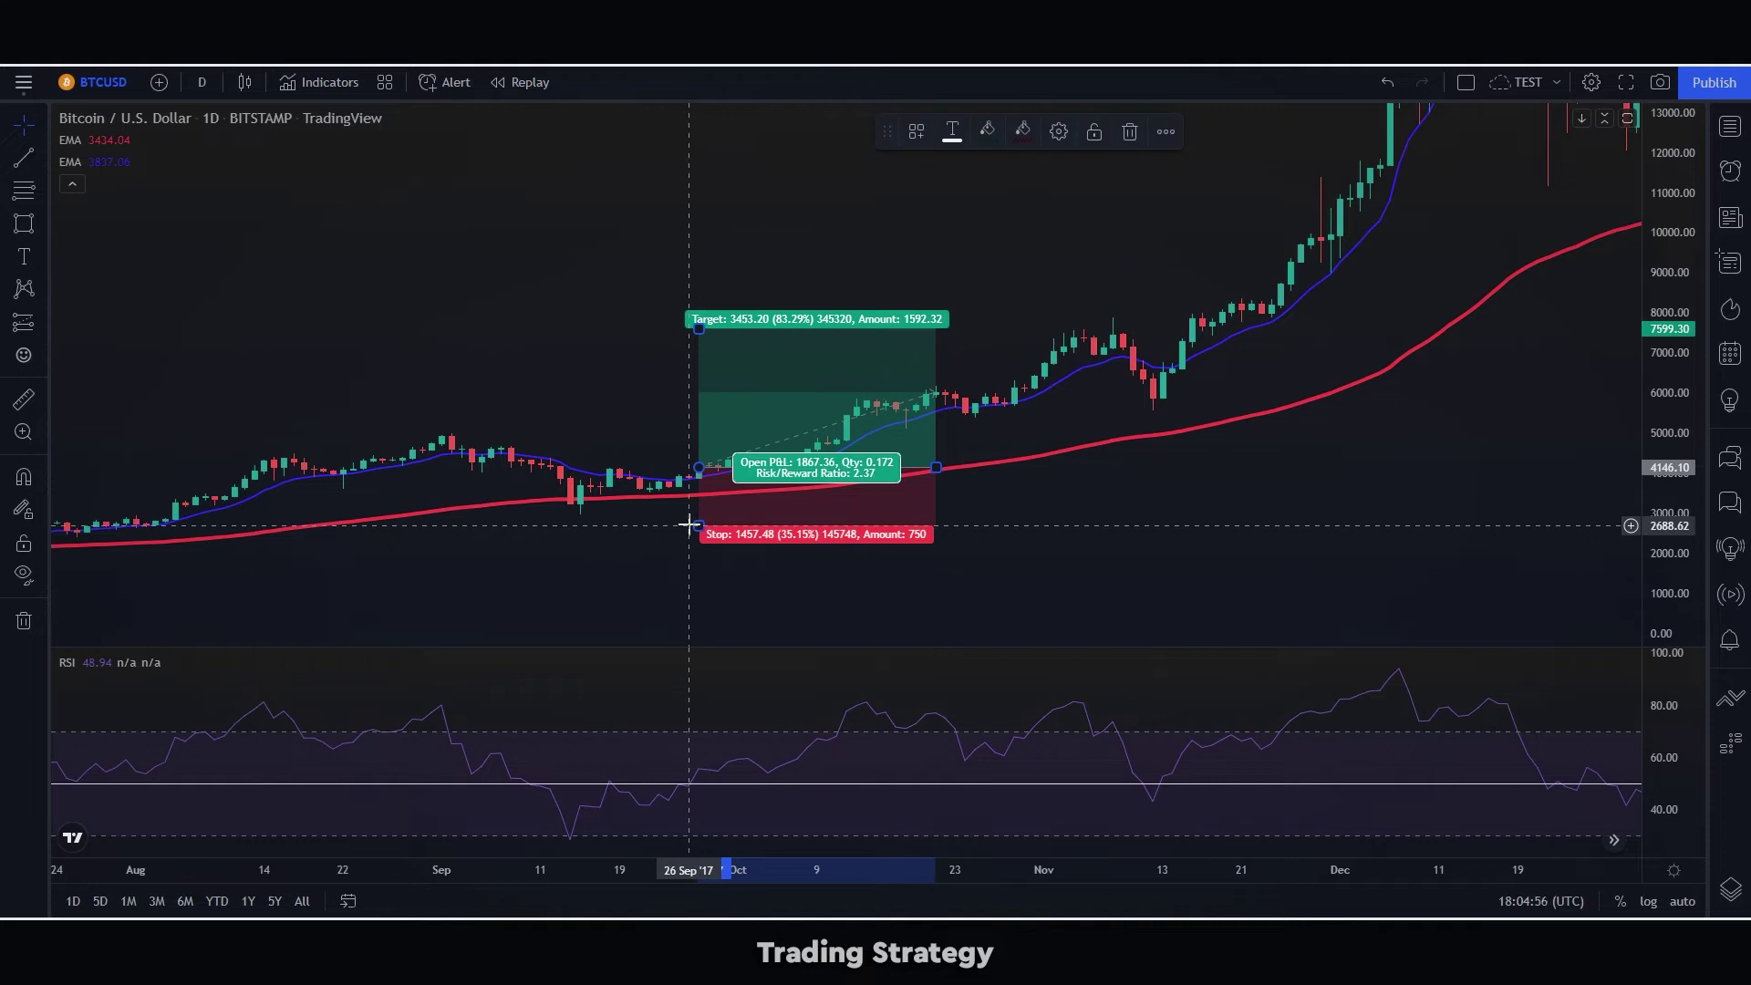
drag(1182, 565, 1169, 659)
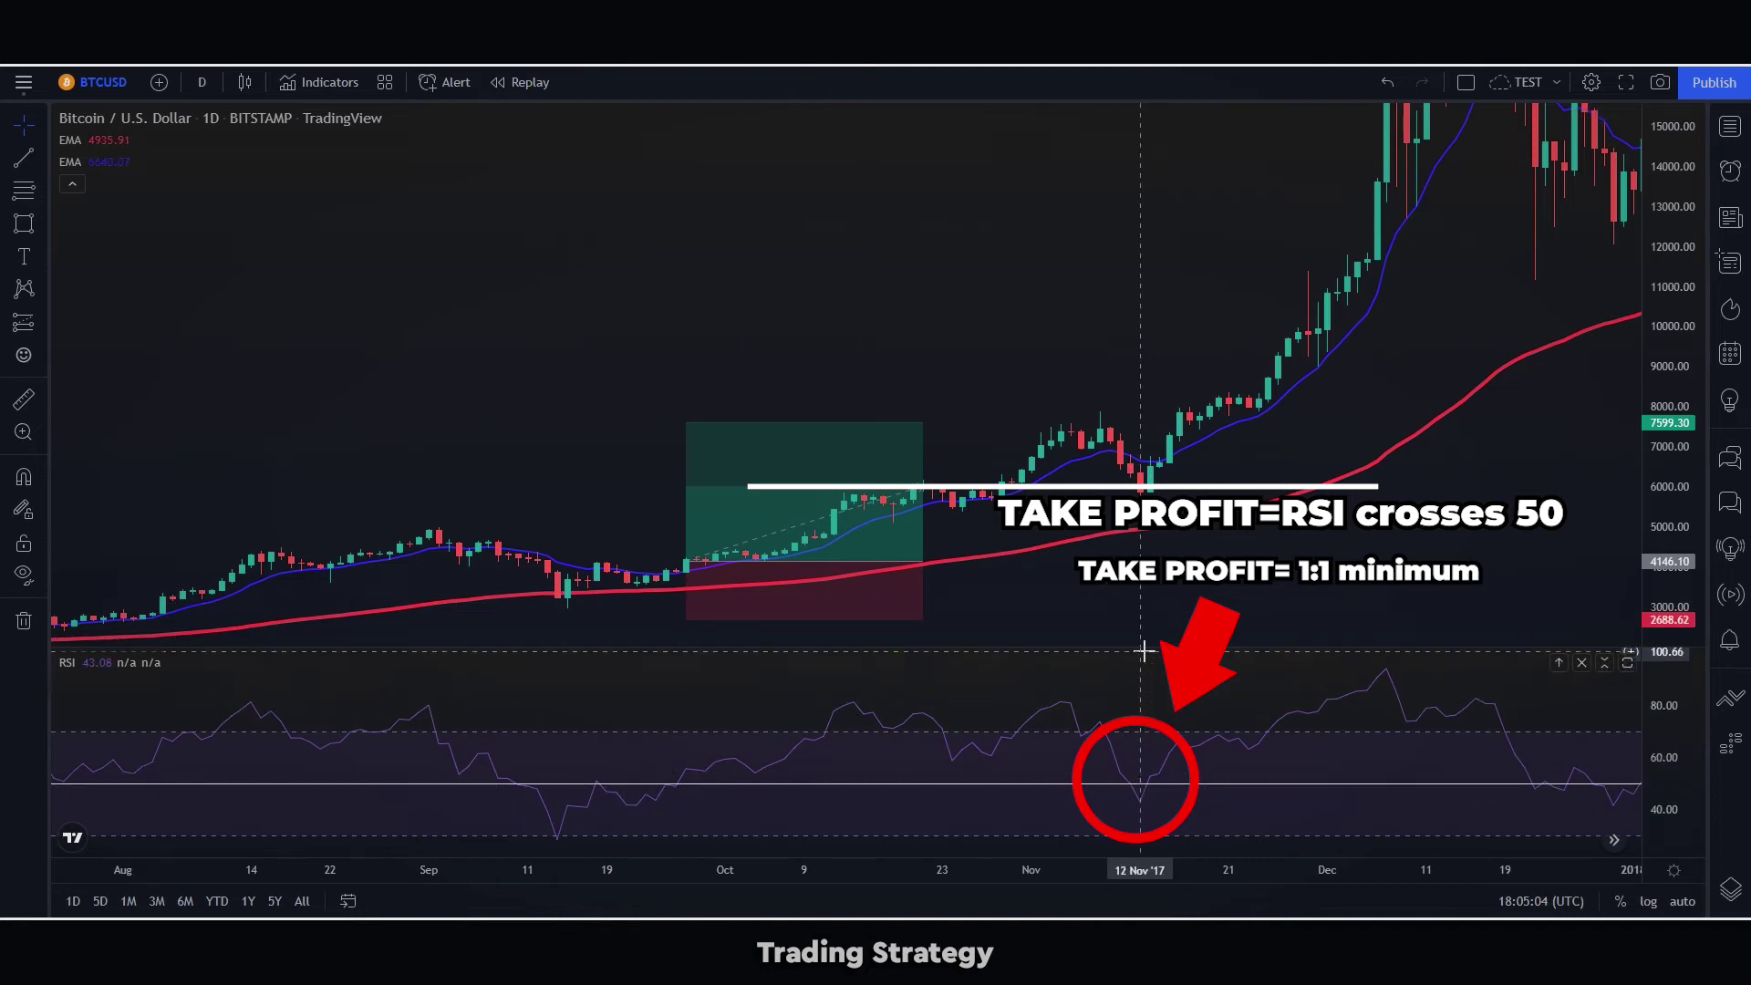
drag(686, 422, 689, 489)
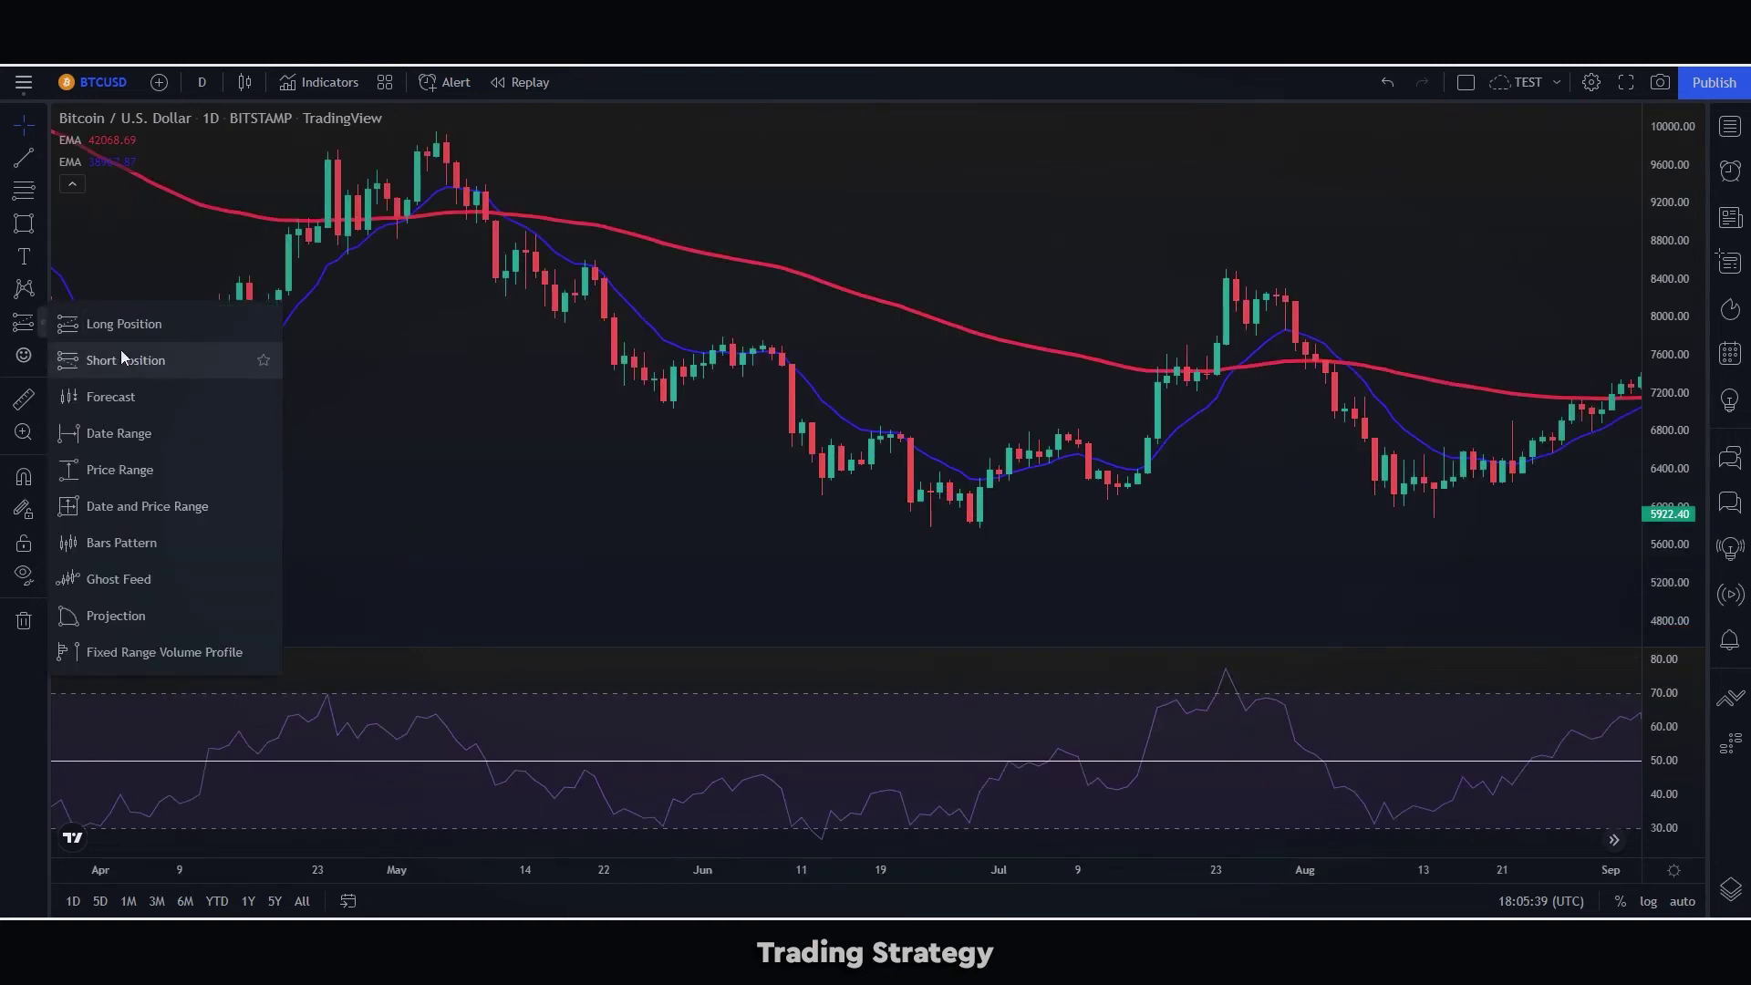
click(128, 352)
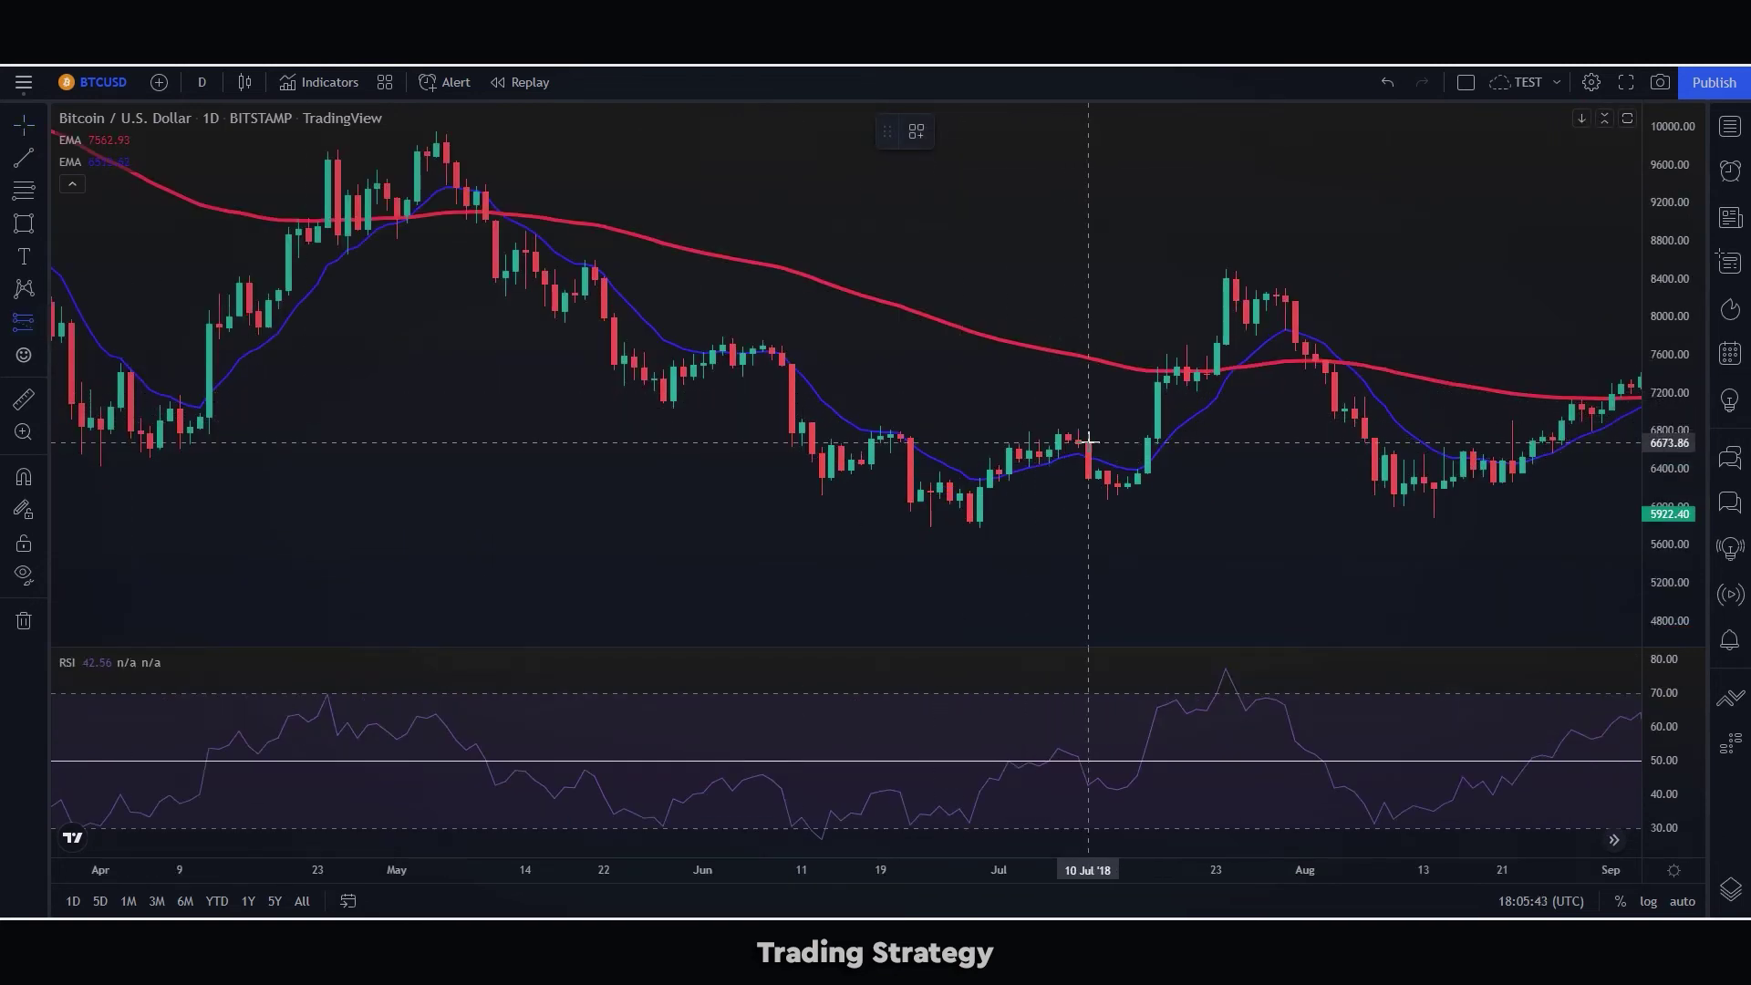
Step: Place a Short Position at the 10 Jul 2018 entry and lower its profit target
click(1088, 475)
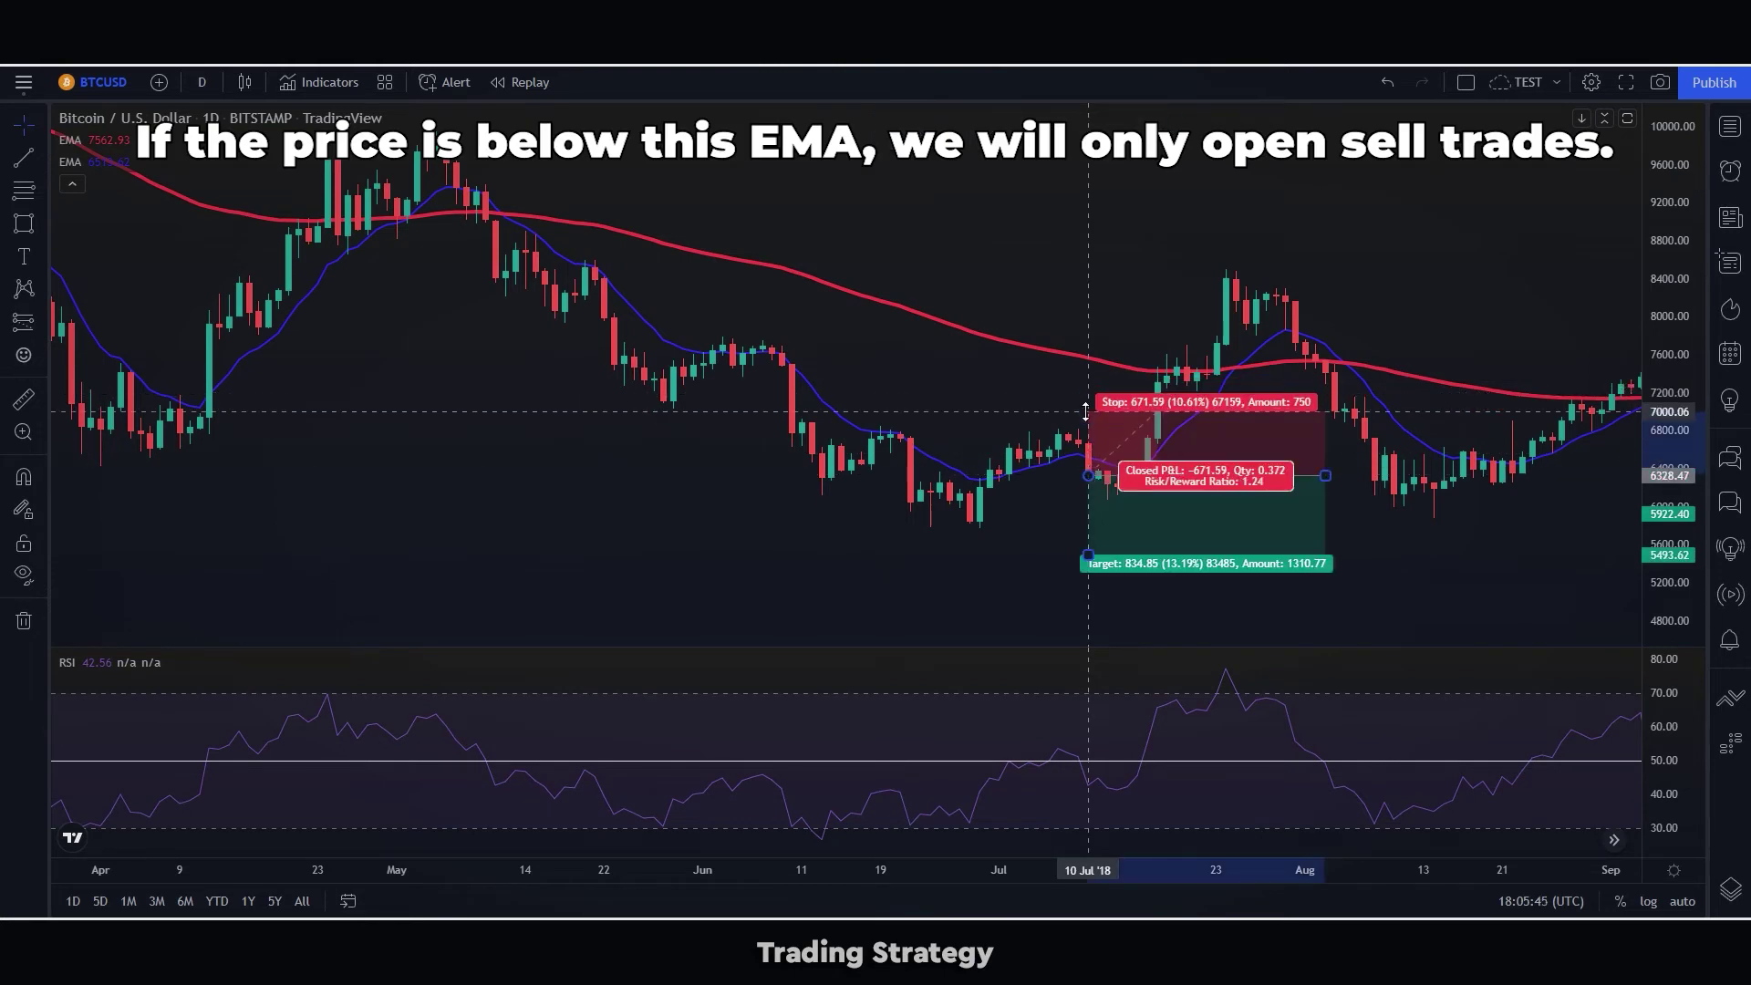
drag(1093, 554, 1094, 576)
scroll(1332, 575, right, 3)
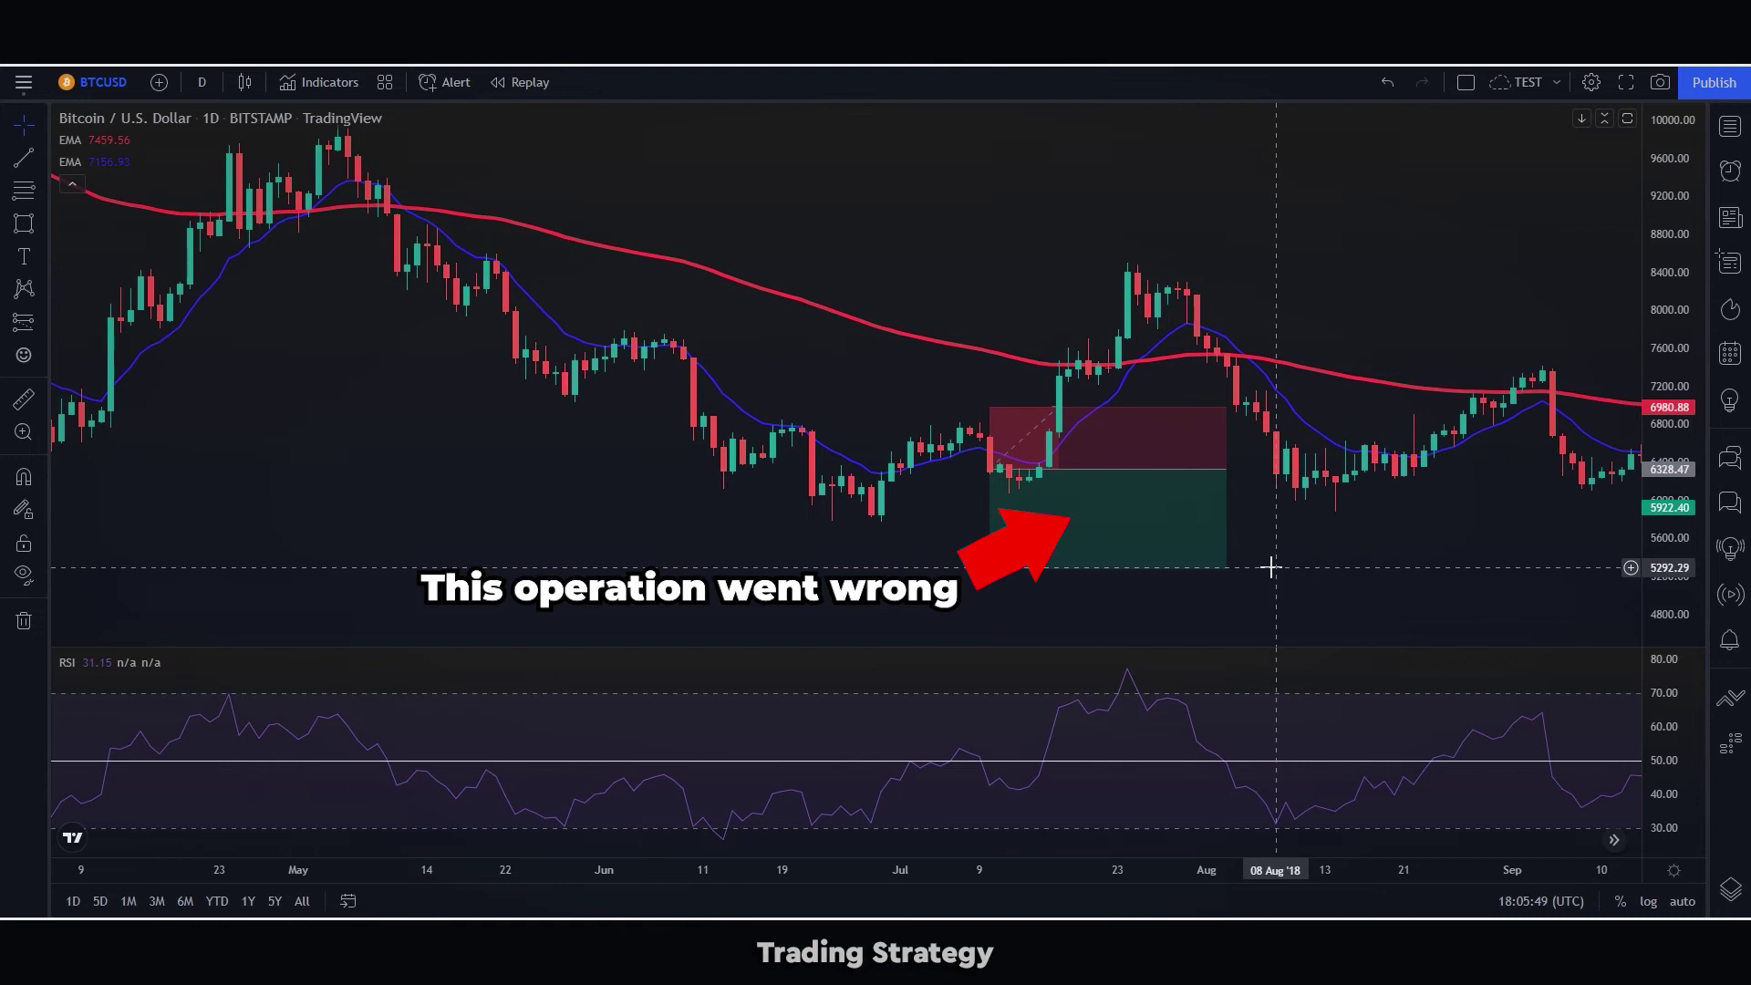
Step: Place a second Short Position at 5 Sep 2018 with its stop raised to about 7585
drag(1344, 571, 721, 493)
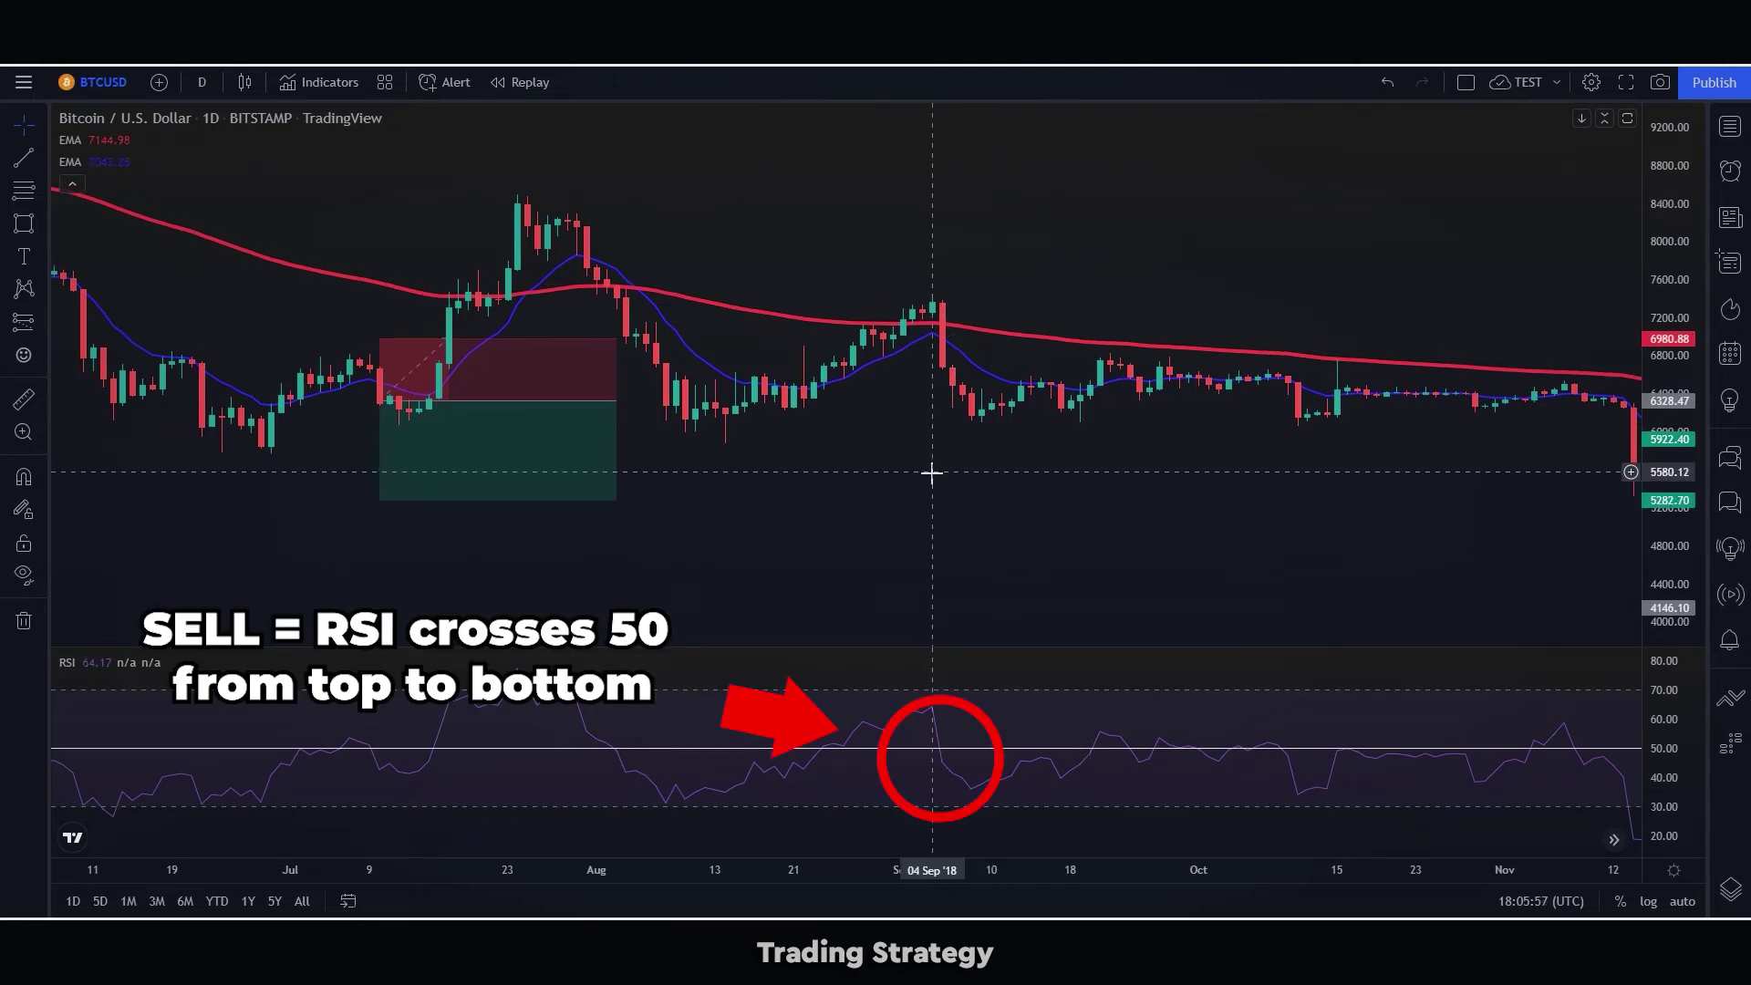
click(27, 325)
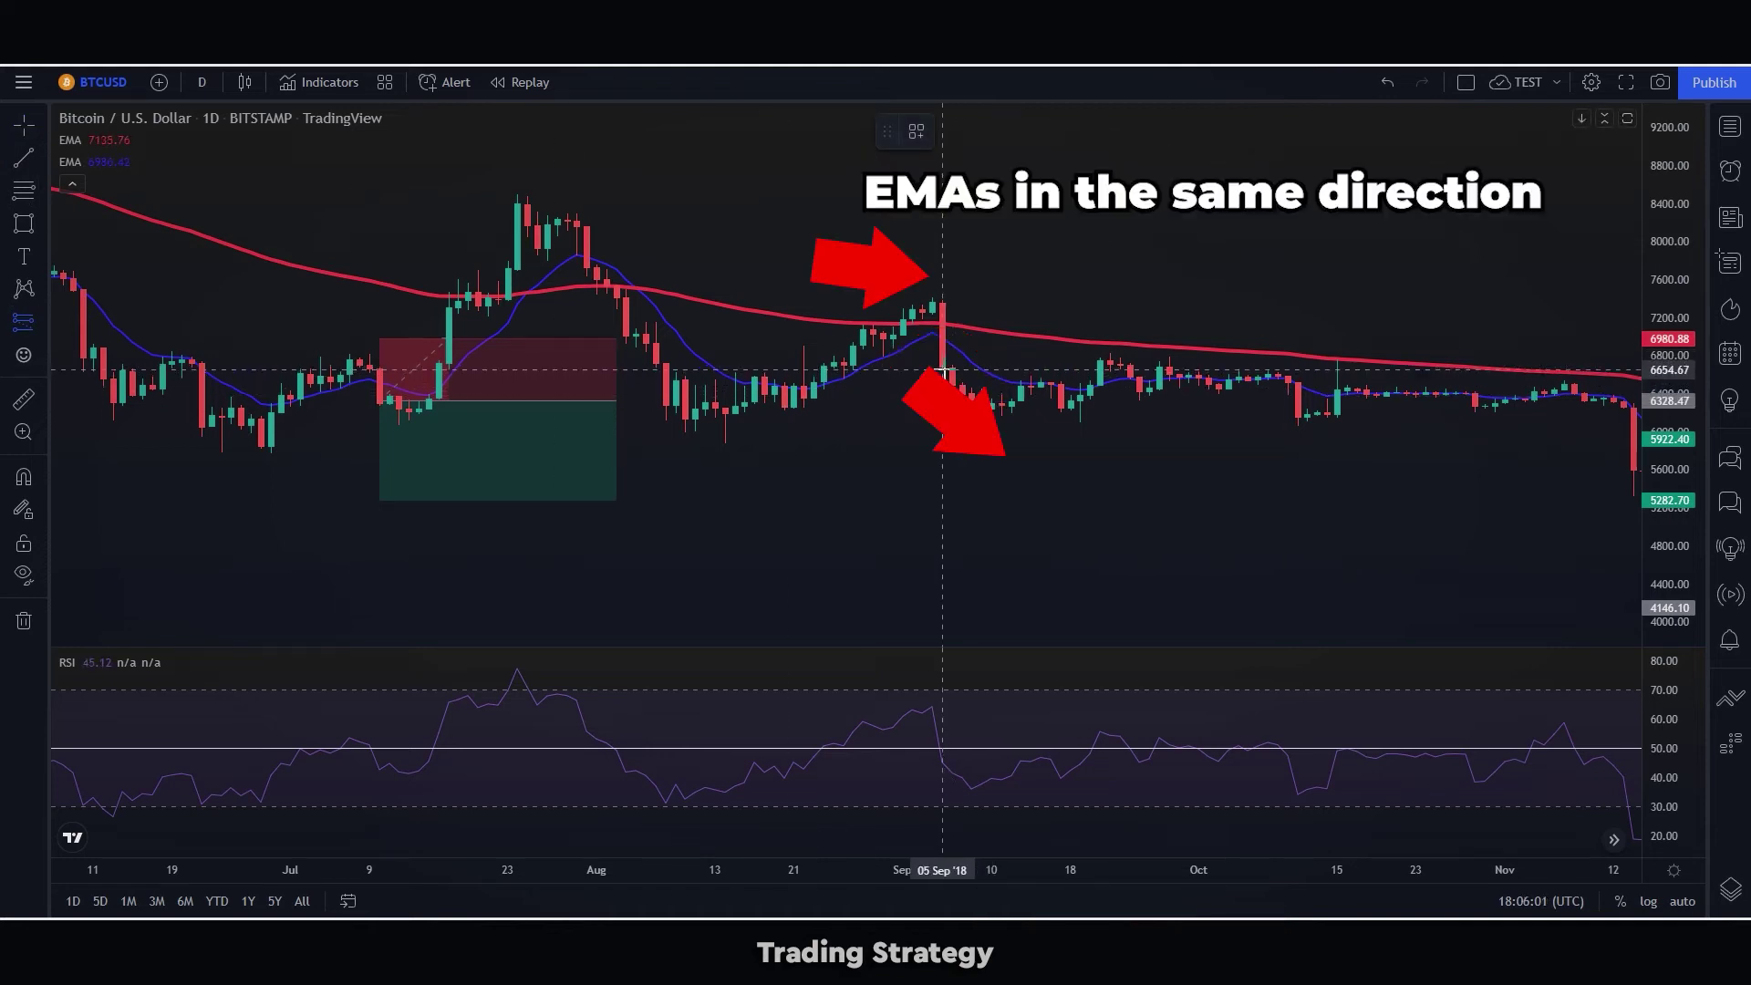
click(944, 371)
drag(950, 305, 948, 281)
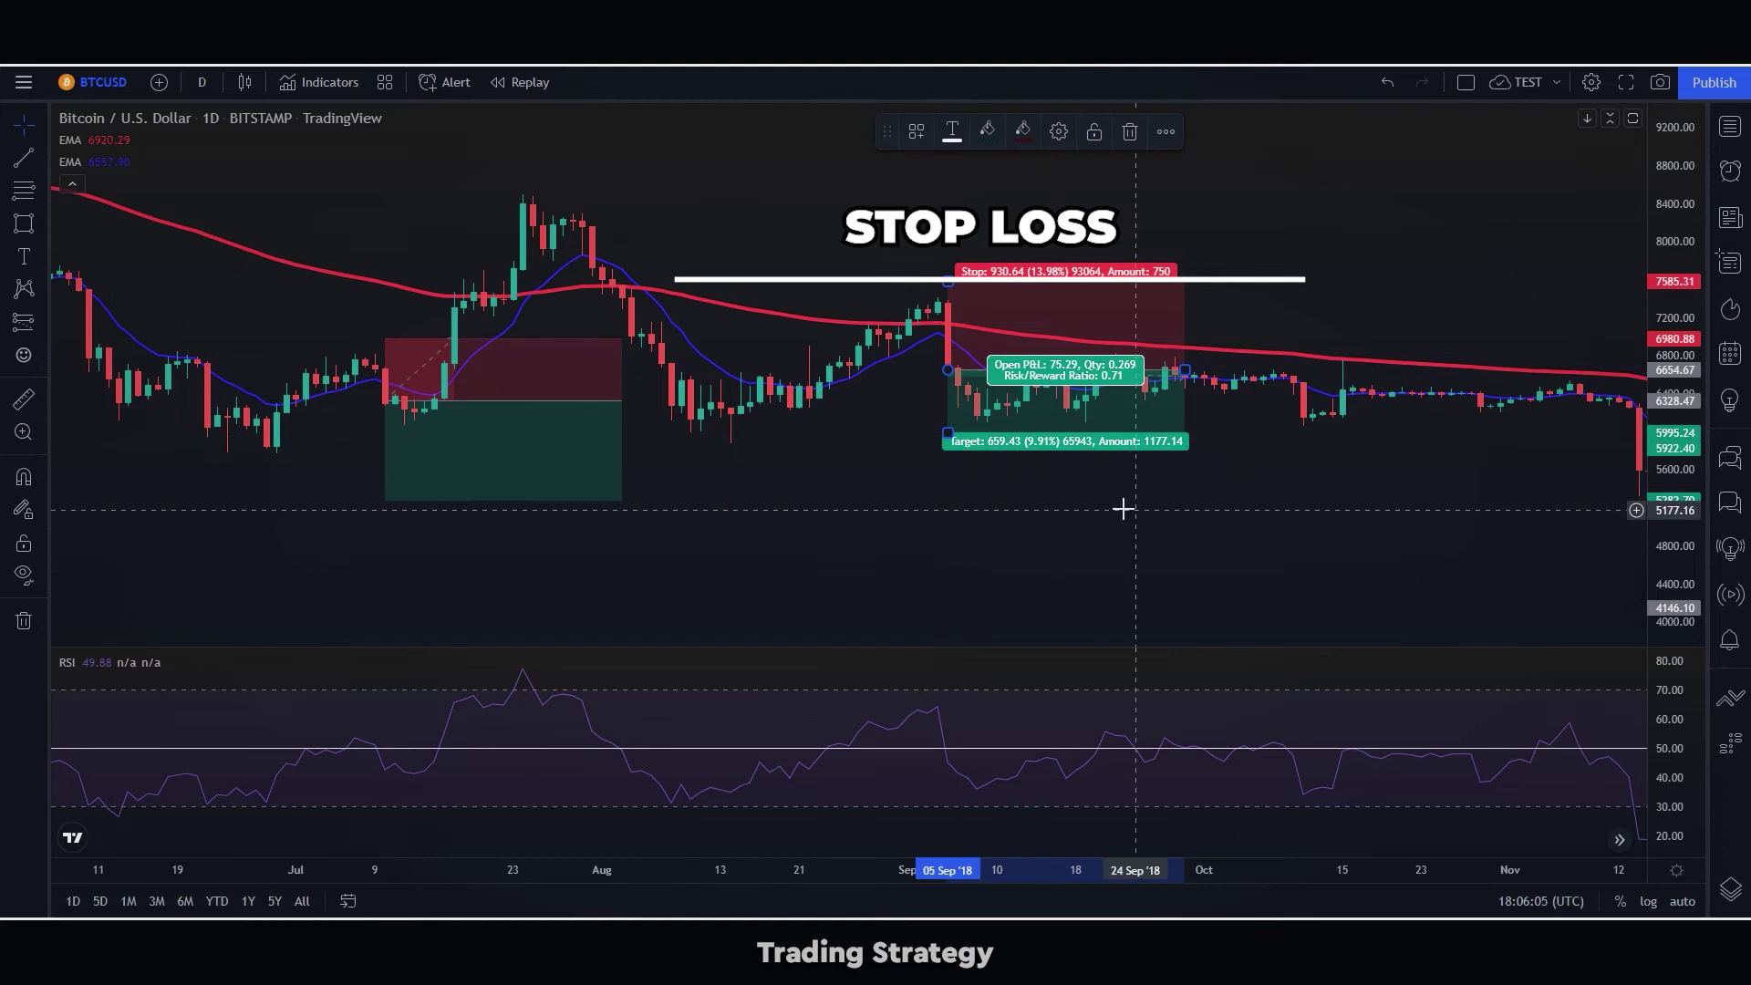
drag(1122, 508, 770, 474)
scroll(1240, 510, down, 3)
mouse_move(1241, 510)
mouse_down()
mouse_move(899, 422)
mouse_move(957, 454)
mouse_up()
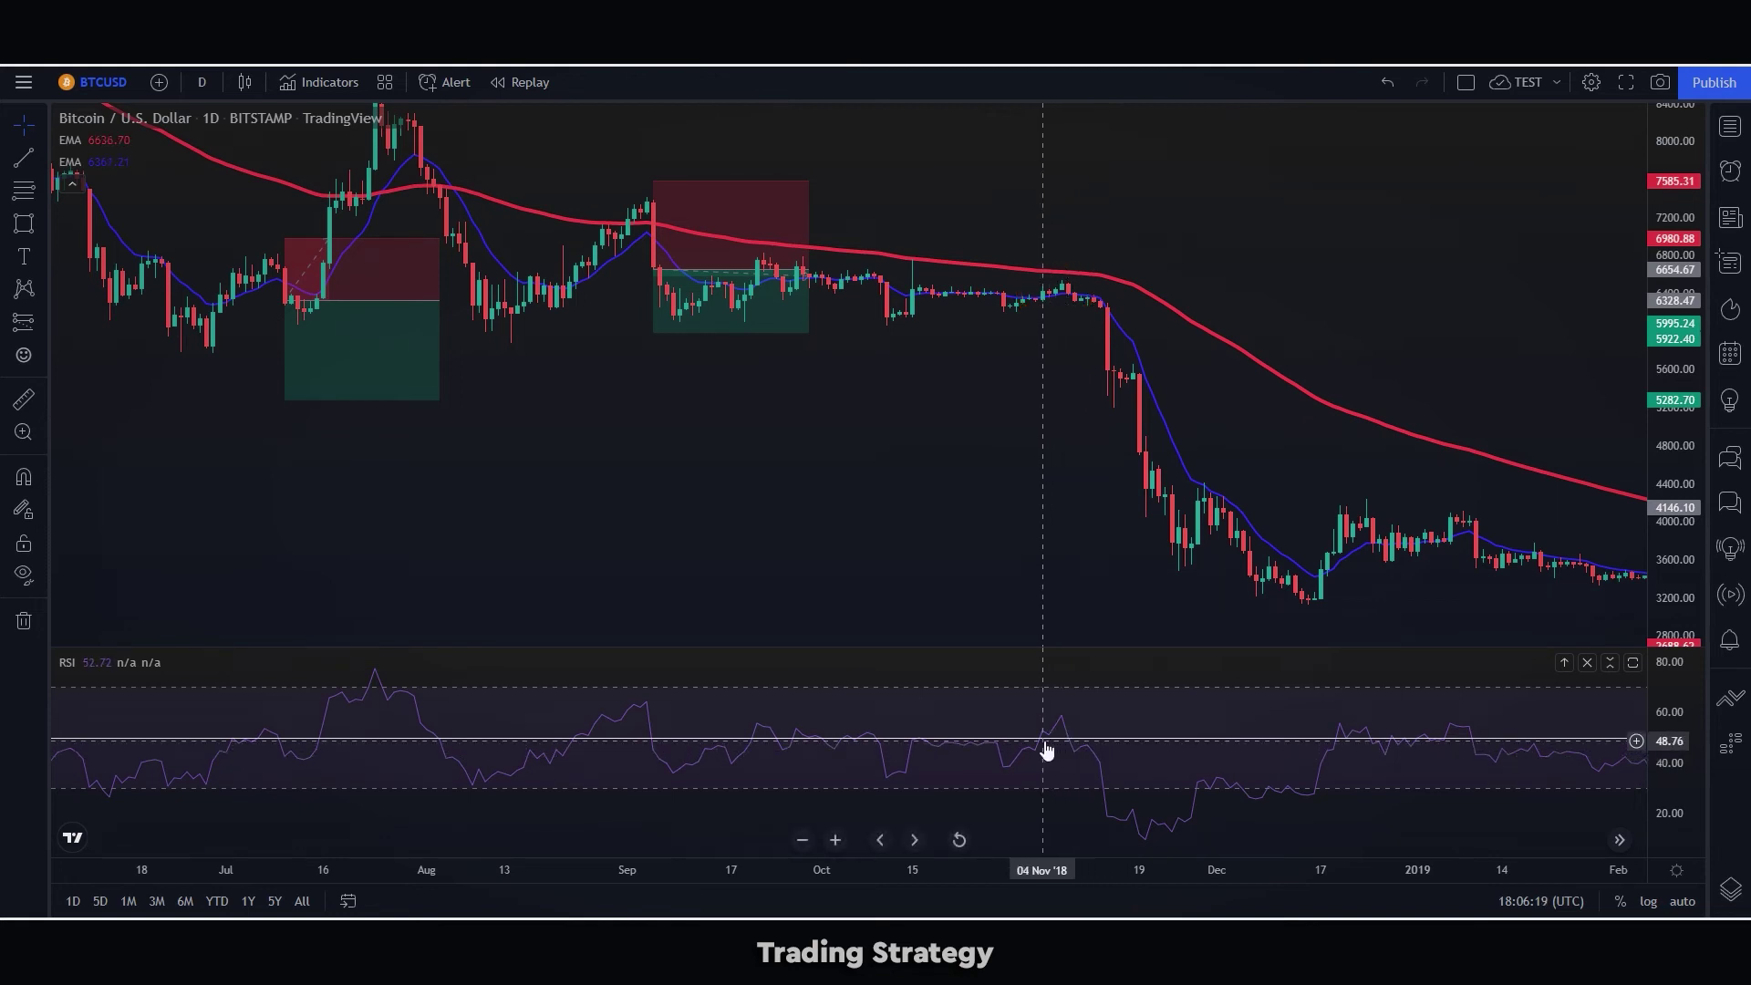
click(675, 273)
Step: Extend the September short to 19 Dec, targeting 2638.41 profit at 2.84 risk/reward
drag(808, 270, 1055, 270)
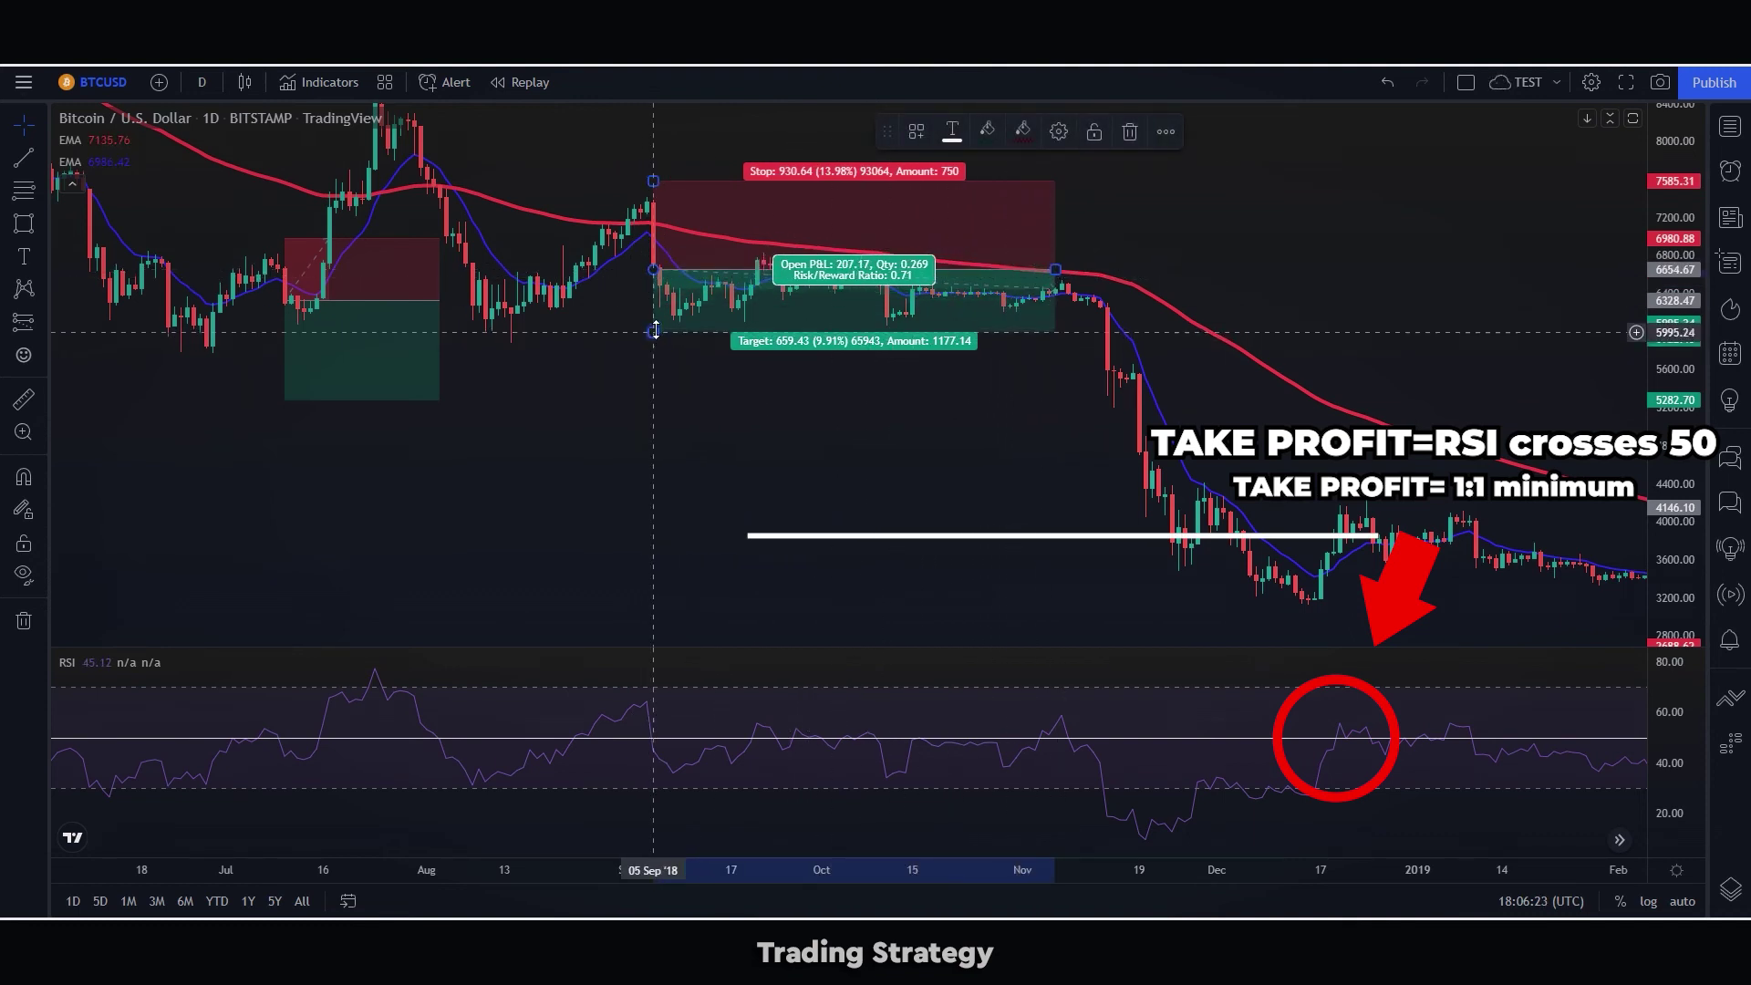
drag(655, 333, 652, 306)
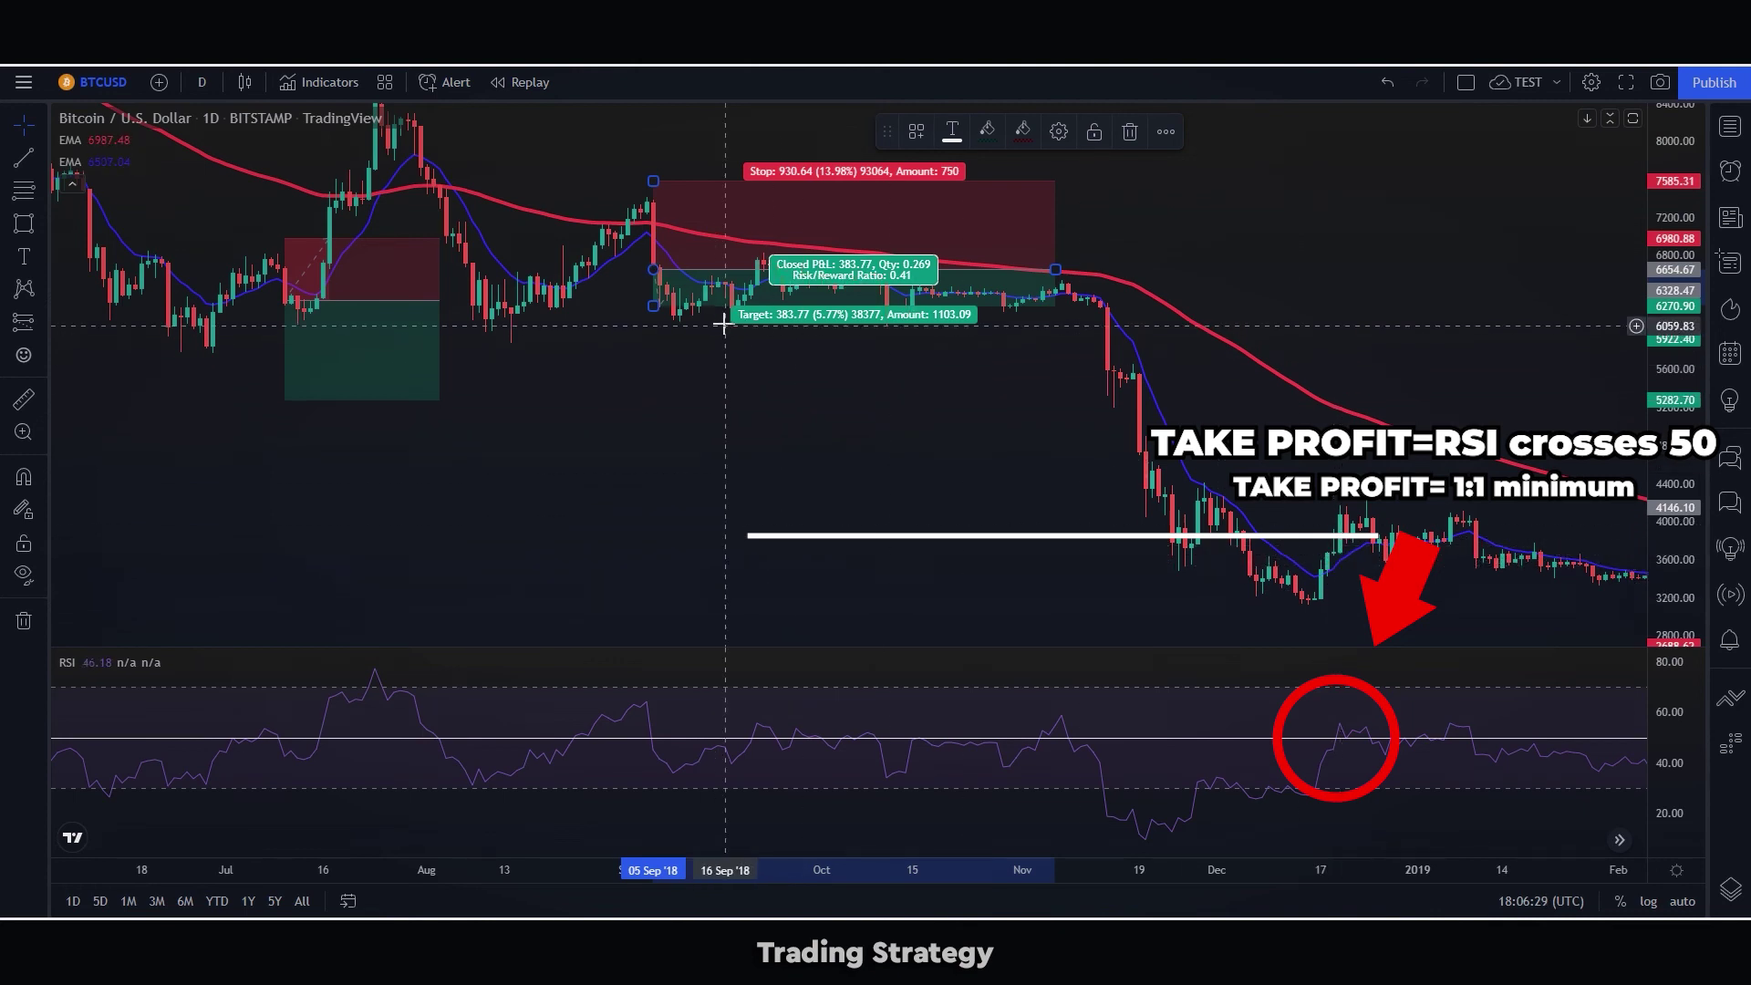
drag(653, 306, 671, 520)
drag(1054, 270, 1340, 270)
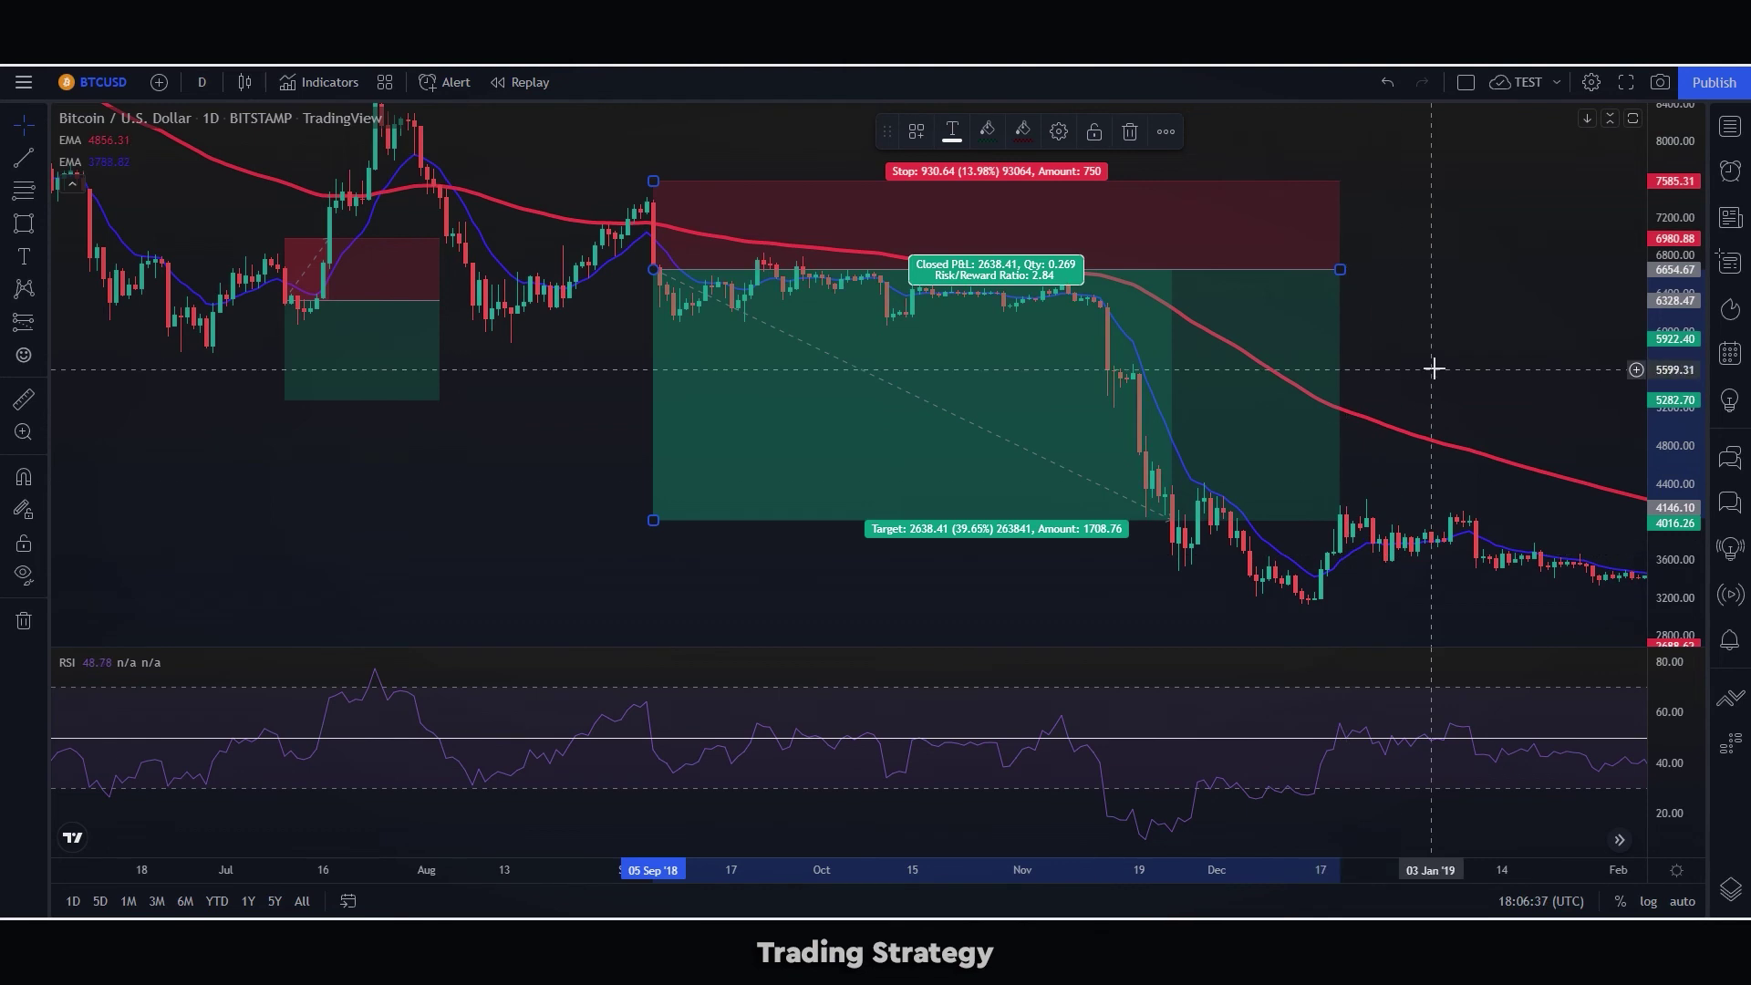
drag(1435, 364, 1009, 329)
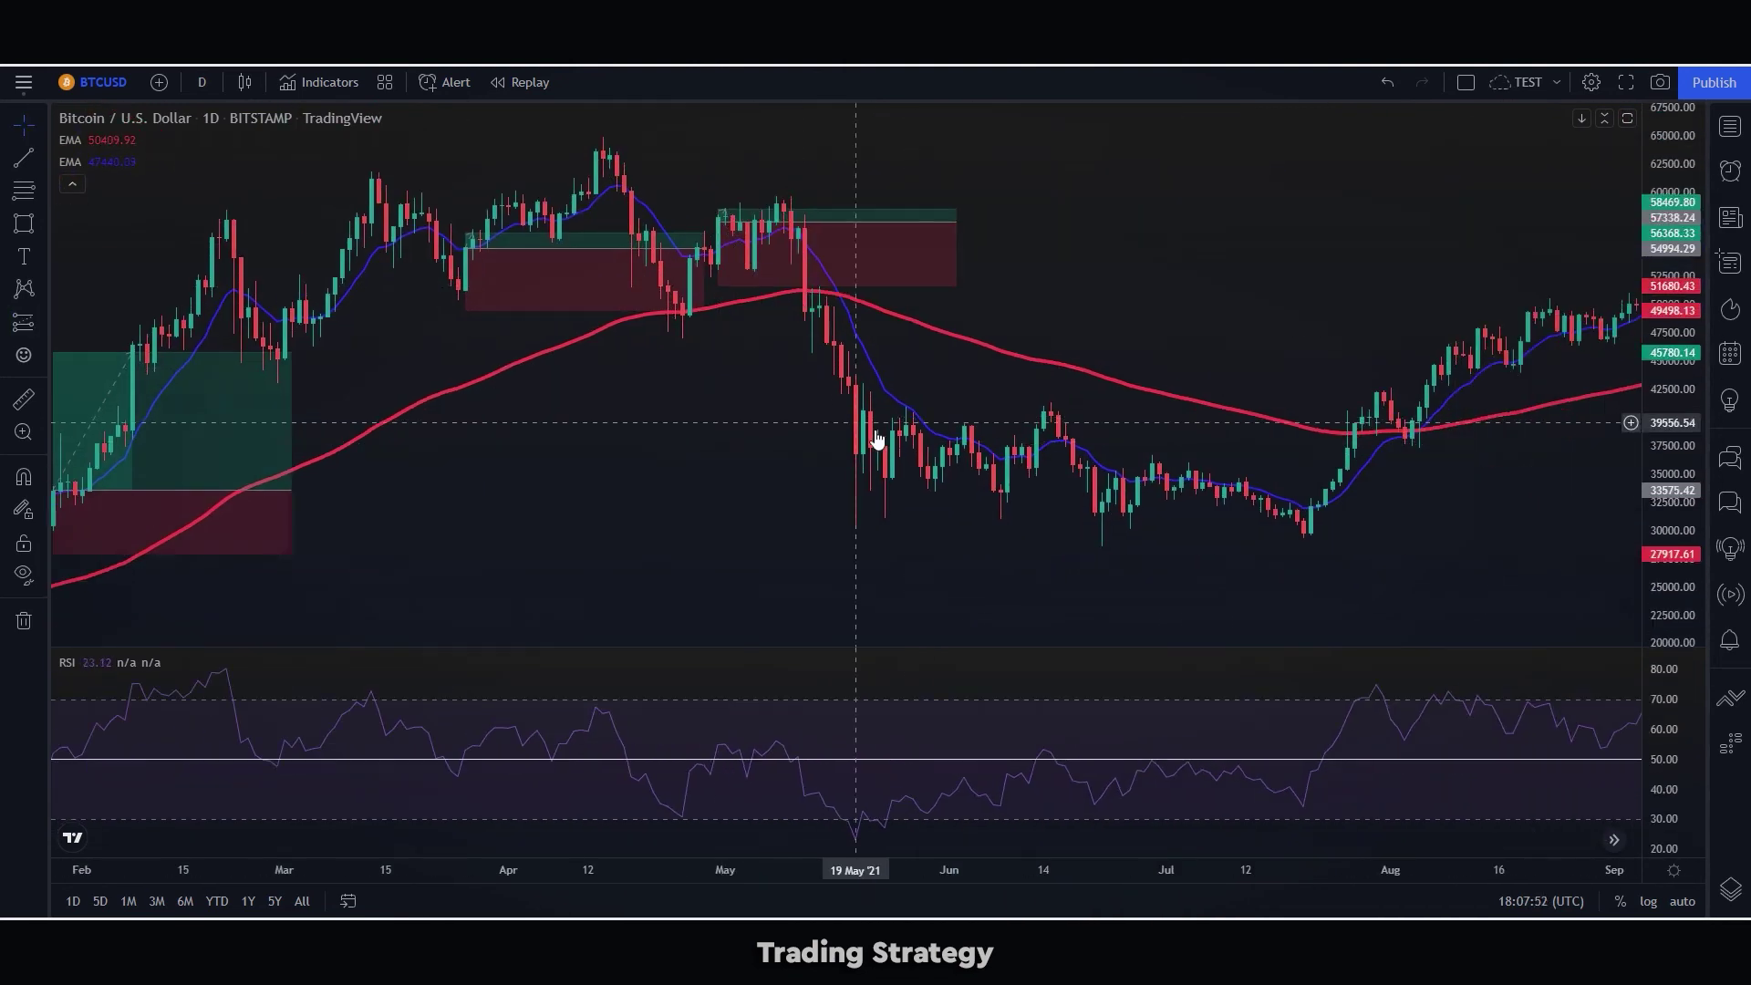
Step: Select the June 2021 short to show its 4607.08 (12.20%) profit and 1.04 risk/reward
click(1064, 392)
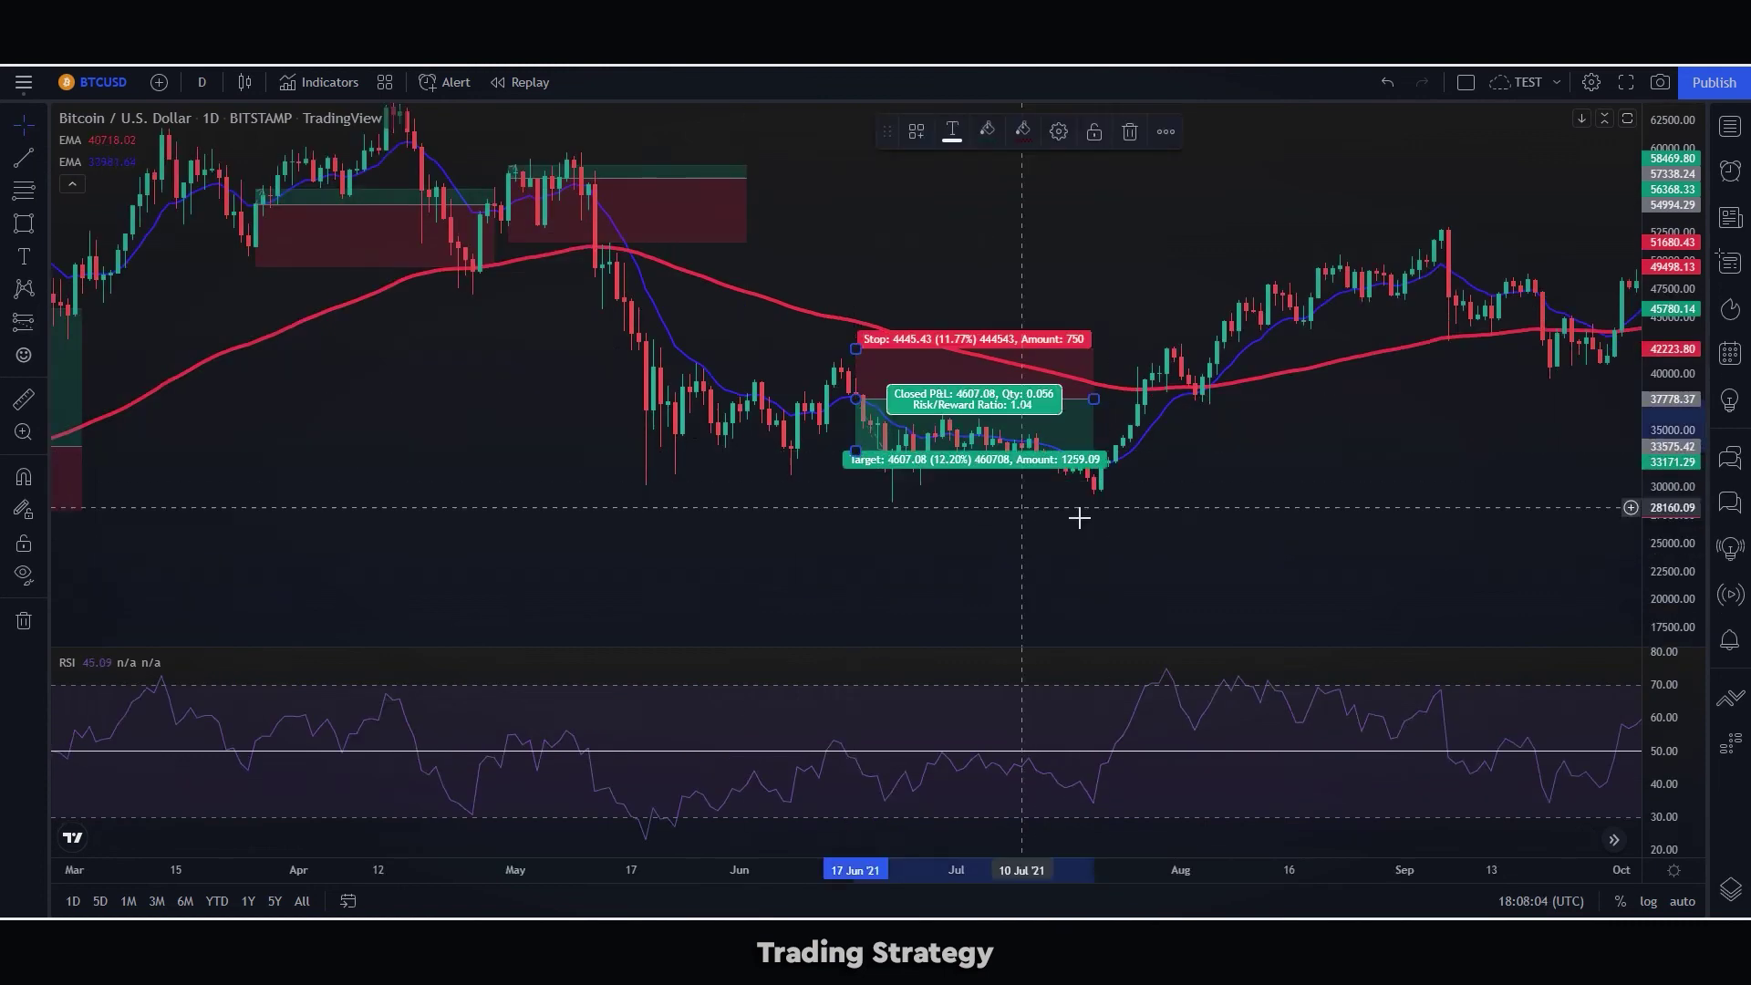